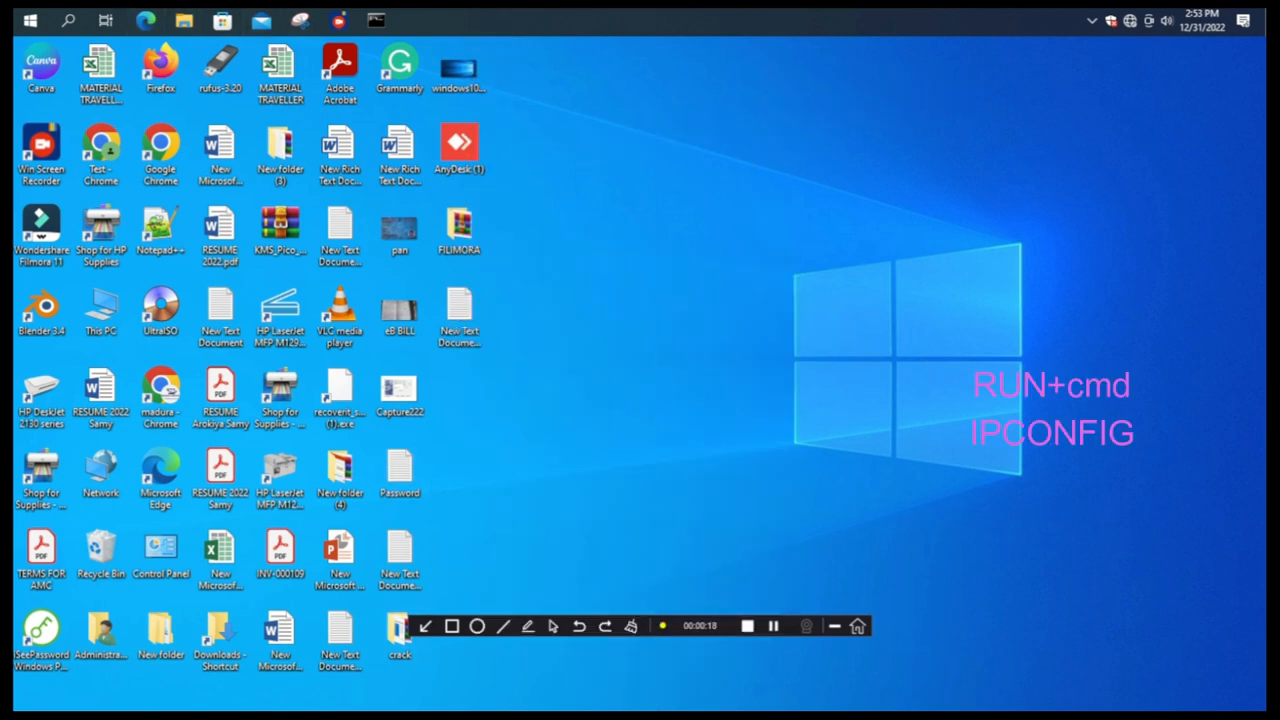
# - Run ipconfig in an administrator Command Prompt, mark the default gateway 192.168.0.254, then minimize it
pyautogui.press('super+r')
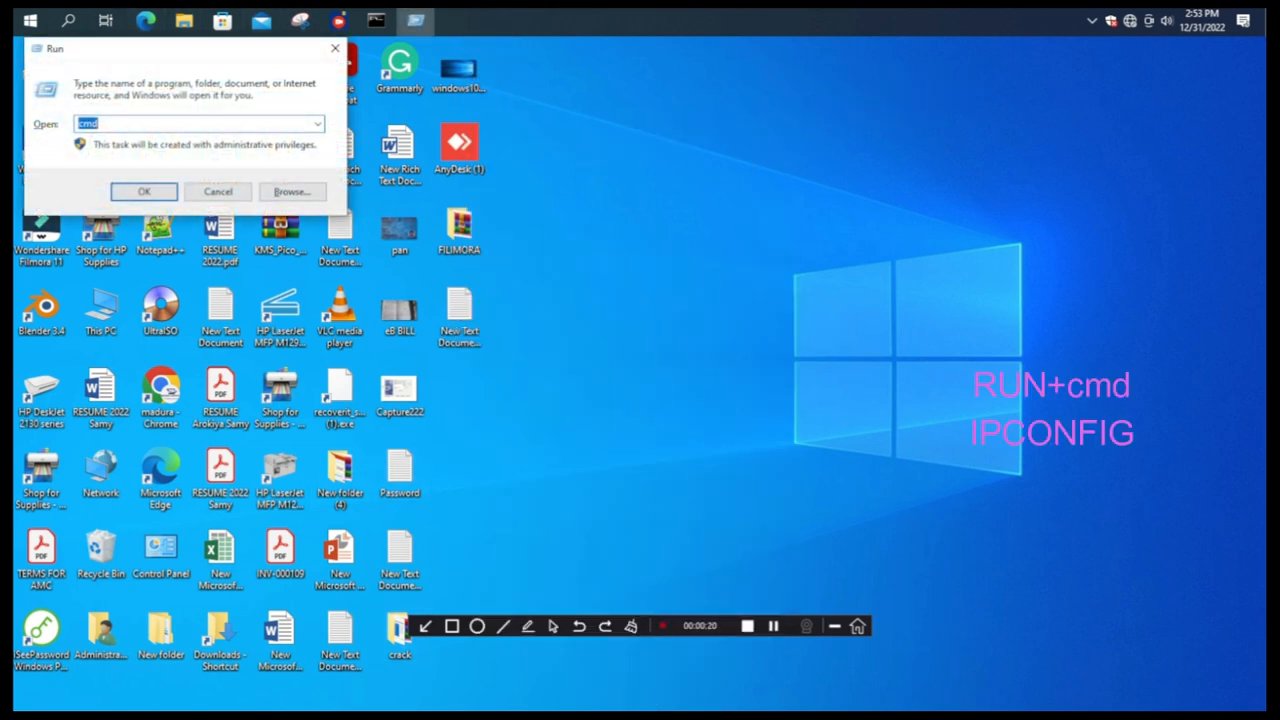
pyautogui.press('Return')
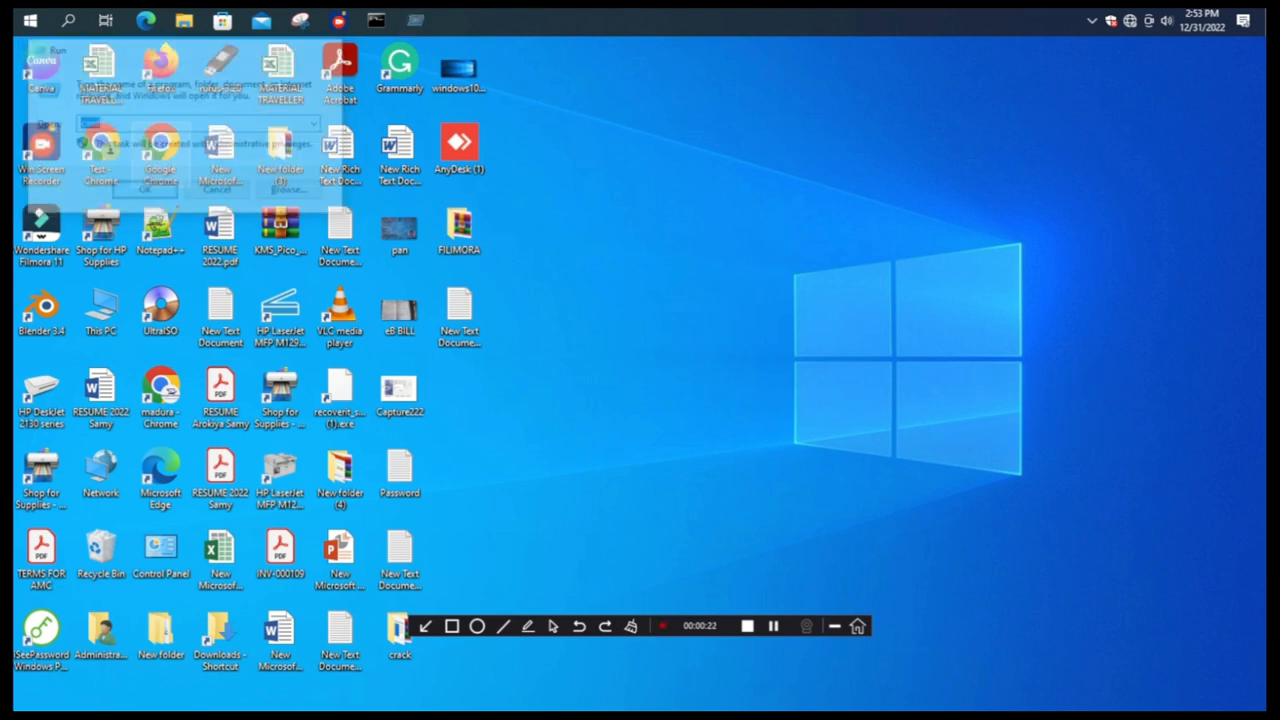
pyautogui.write('ip')
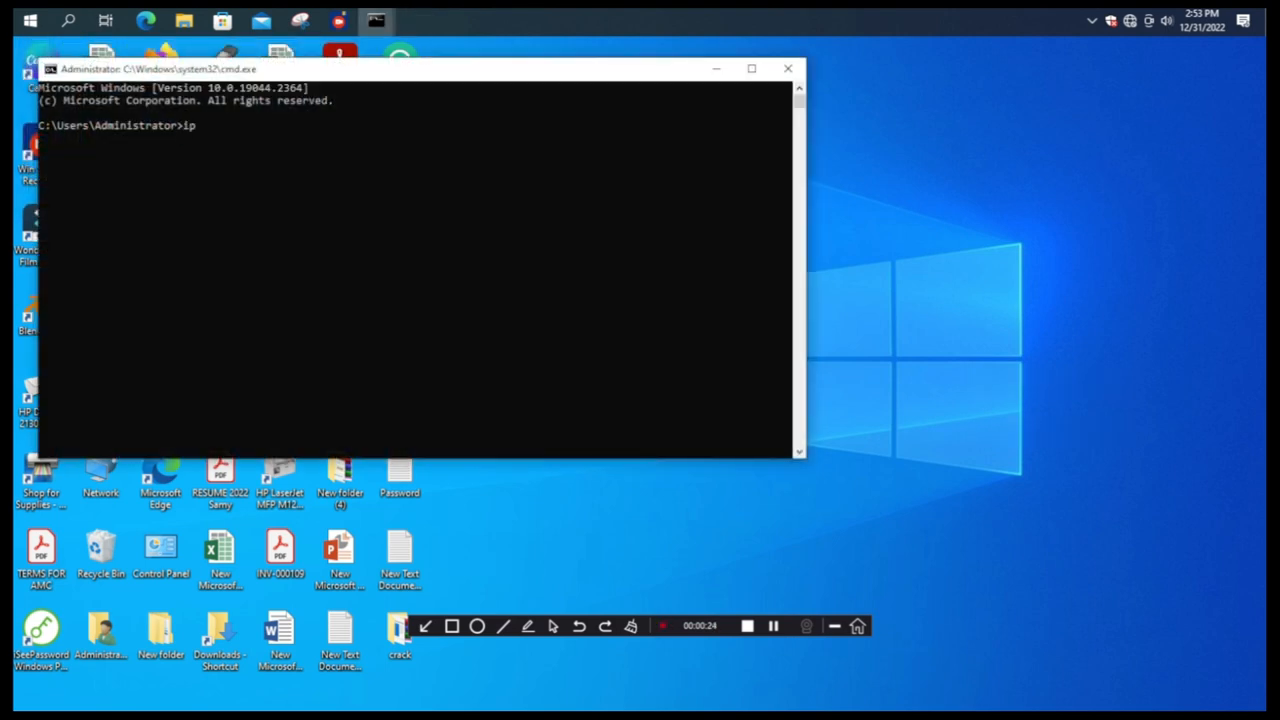
pyautogui.write('config')
pyautogui.press('Return')
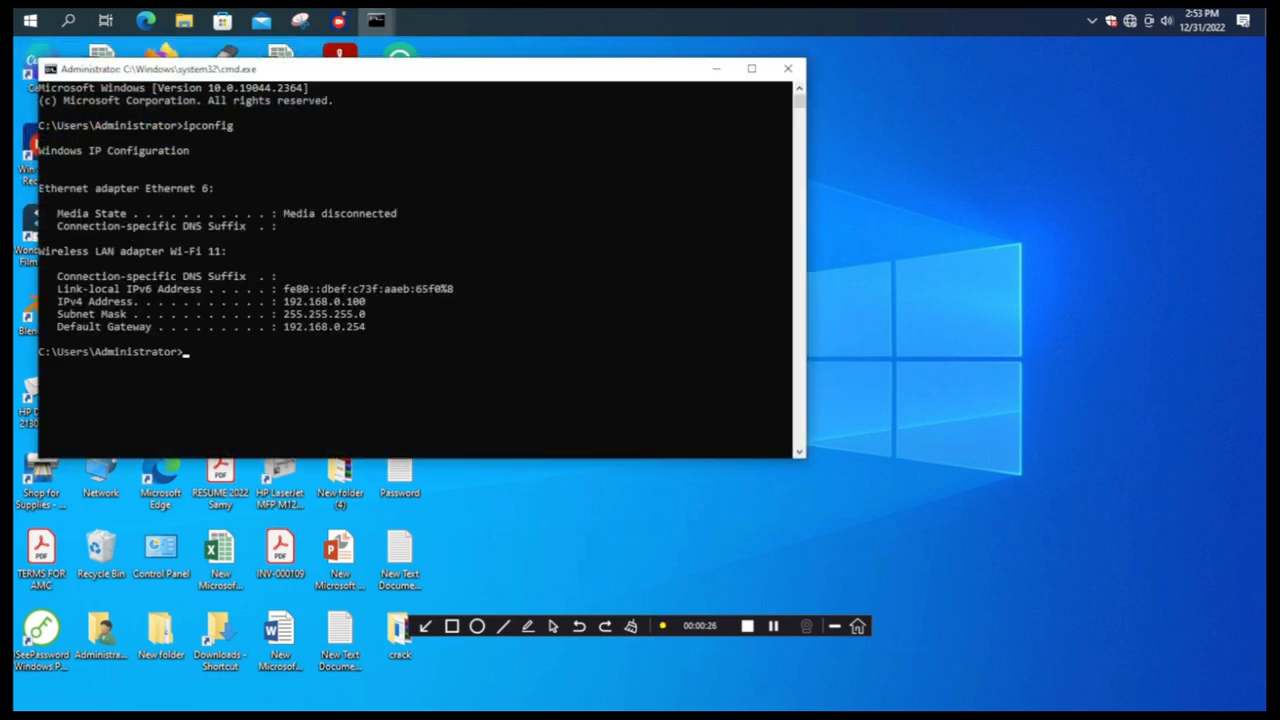
pyautogui.moveTo(283, 322); pyautogui.dragTo(431, 328)
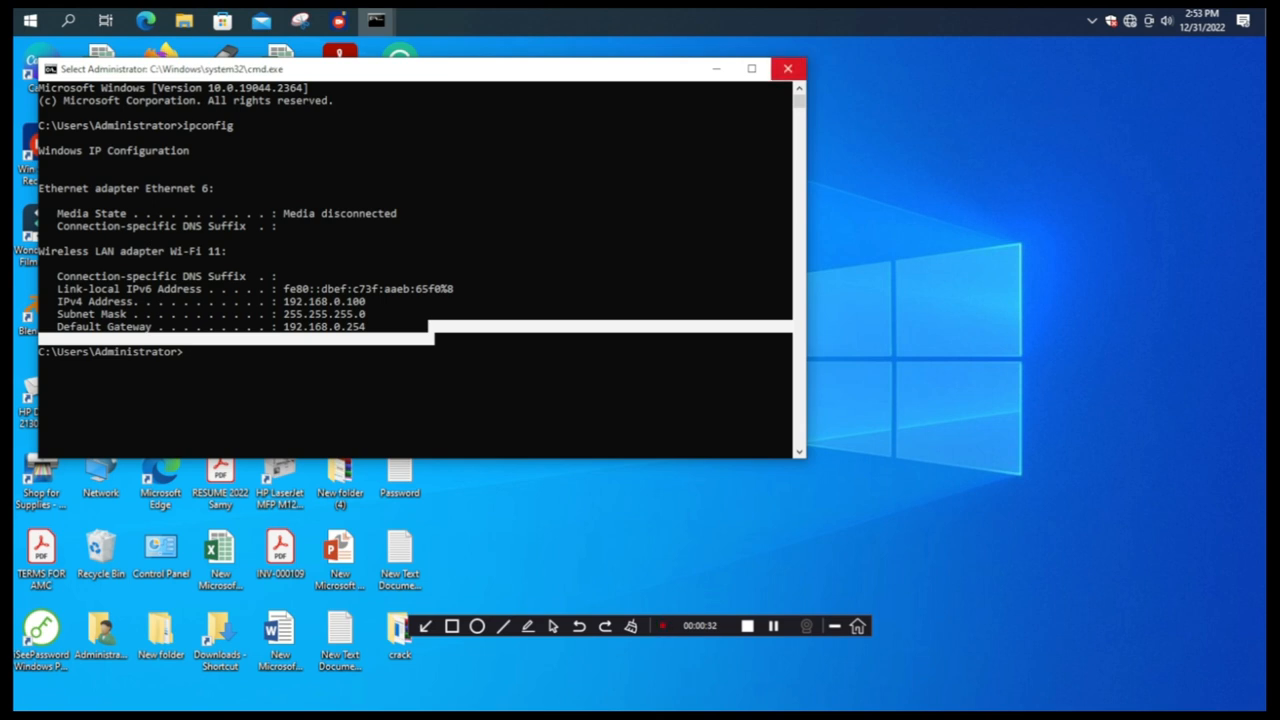
pyautogui.click(788, 69)
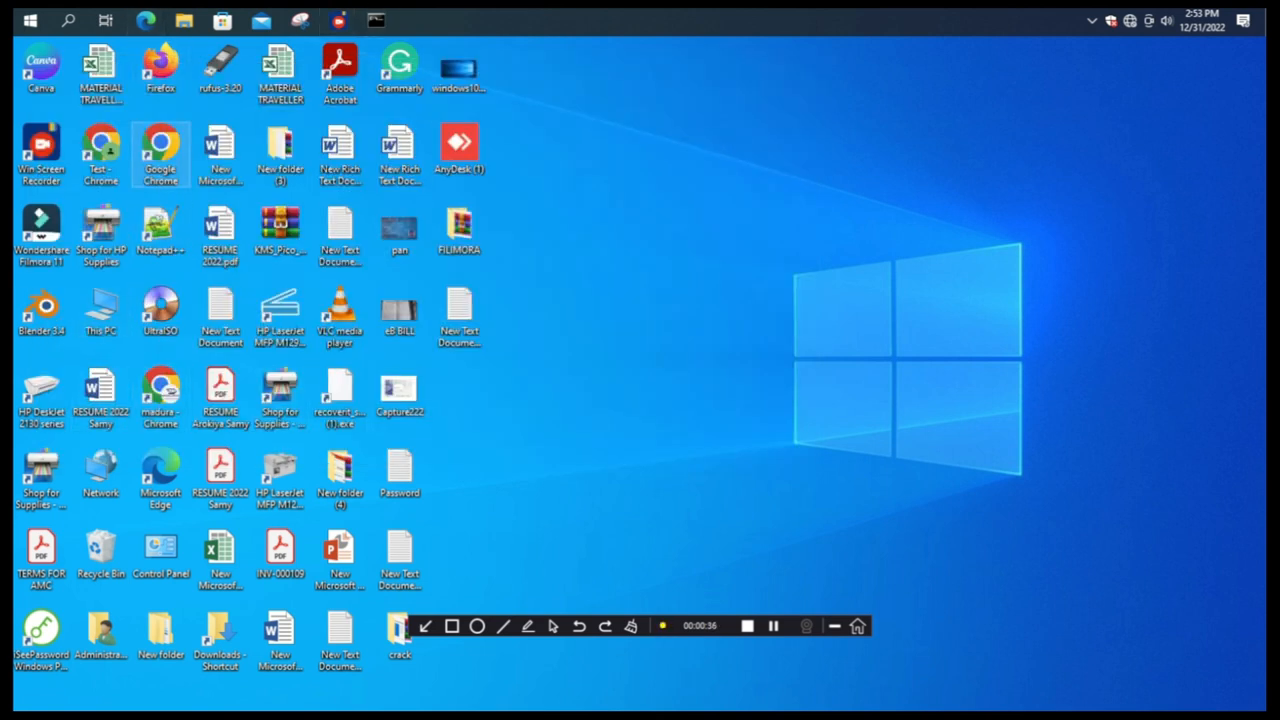
# - Launch Chrome with the Test profile and submit 192.168.254, which runs a Google search instead
pyautogui.doubleClick(160, 152)
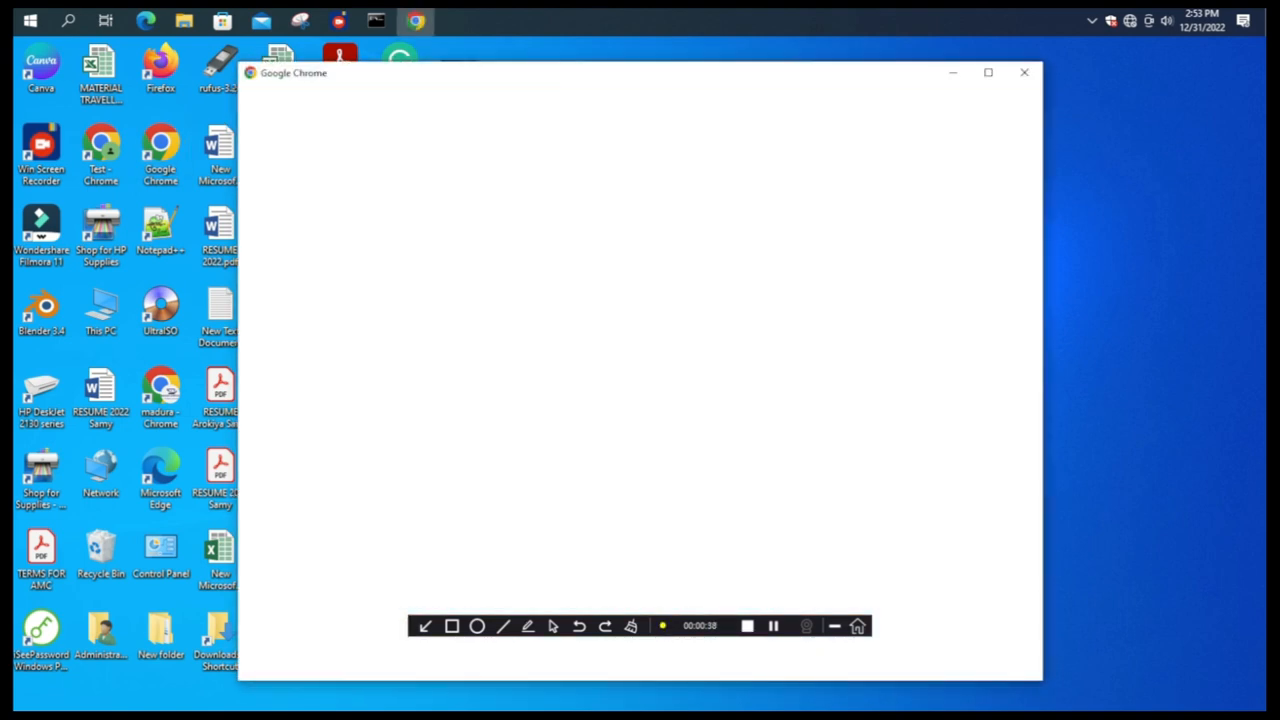
pyautogui.click(431, 493)
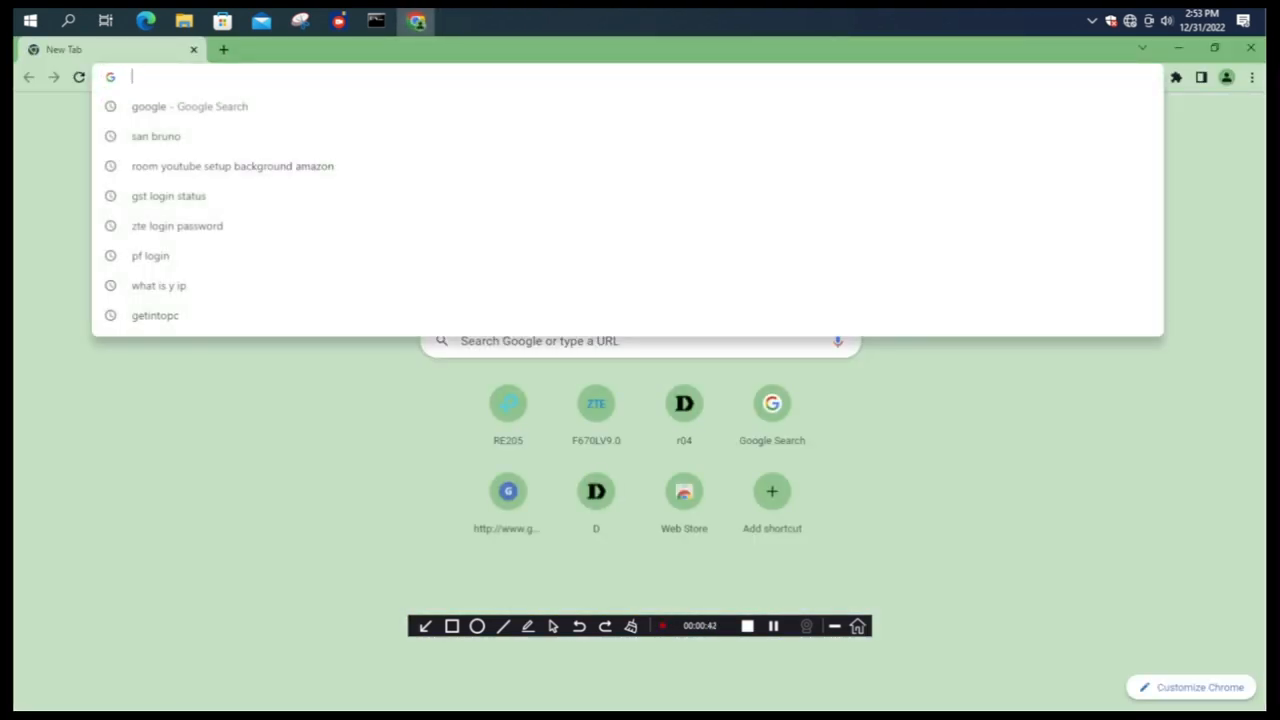
pyautogui.write('192')
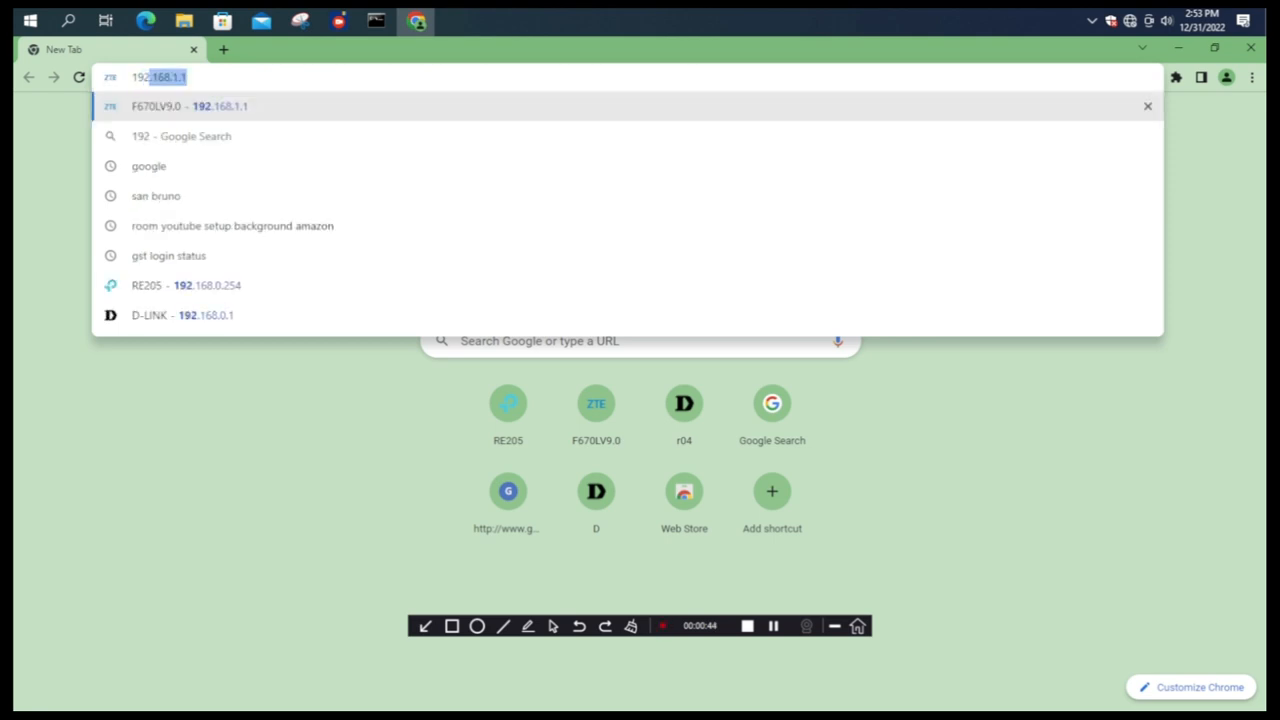
pyautogui.write('.168')
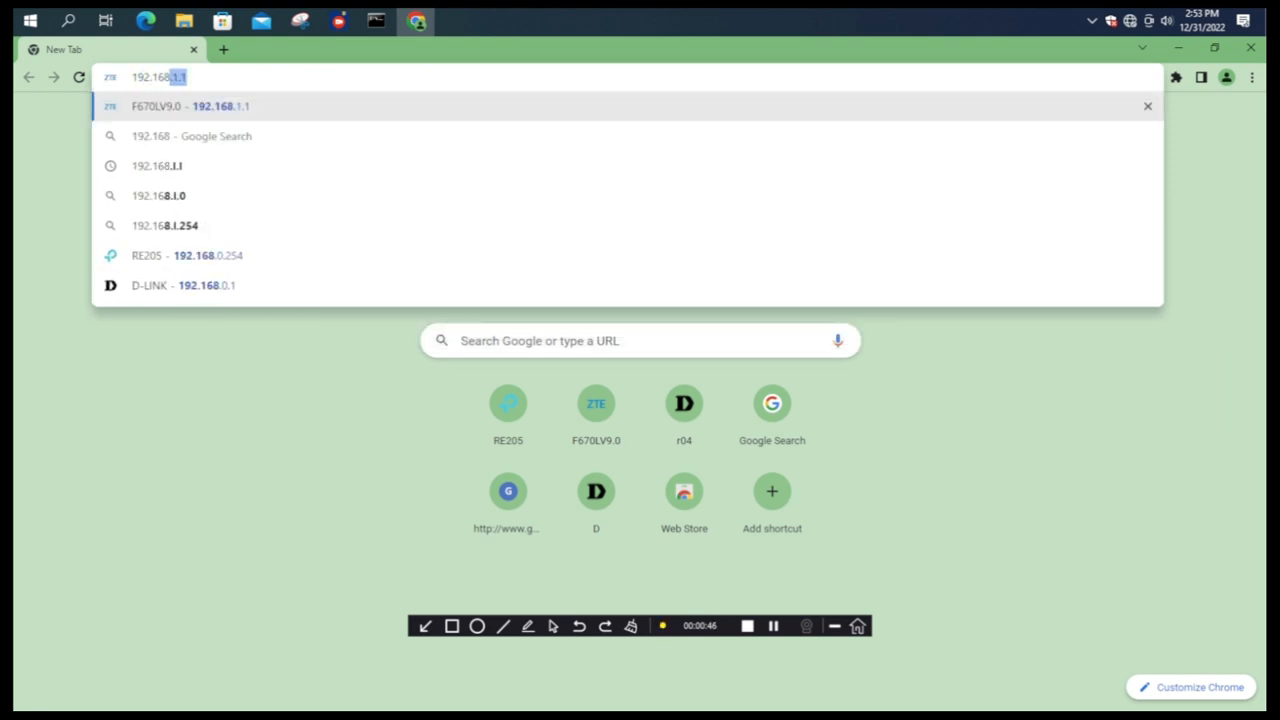
pyautogui.write('.25')
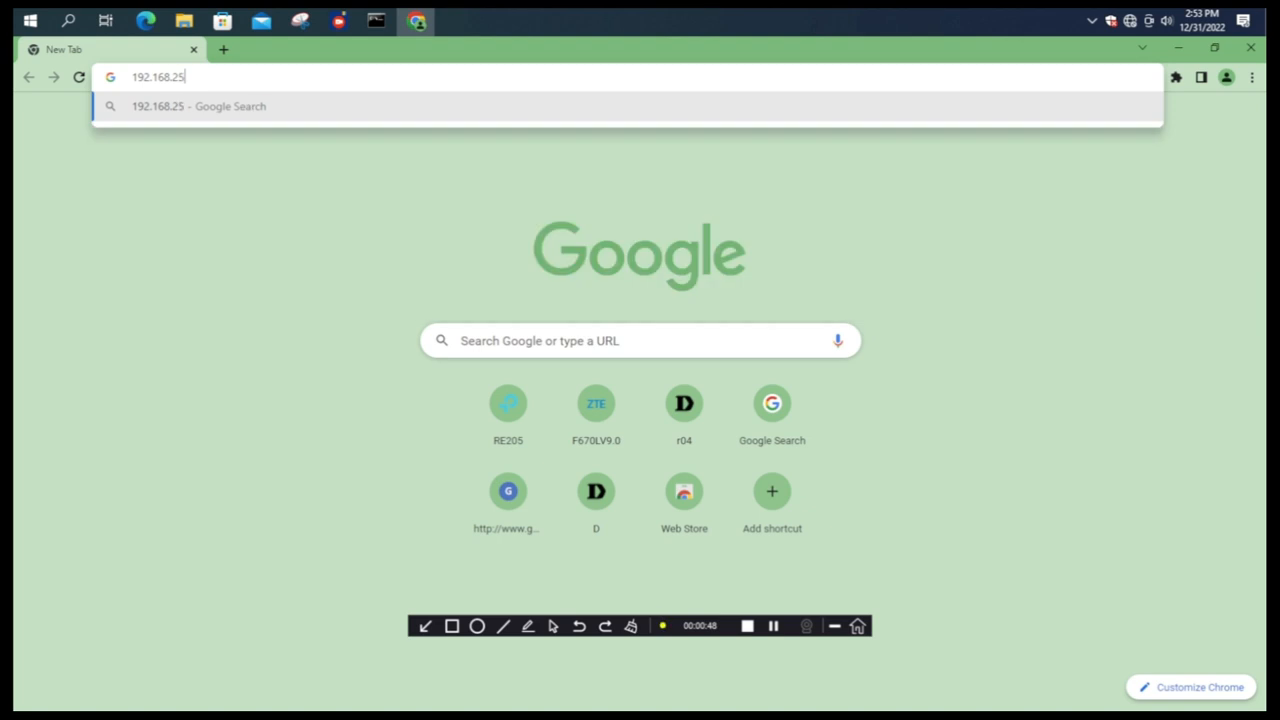
pyautogui.write('4')
pyautogui.press('Return')
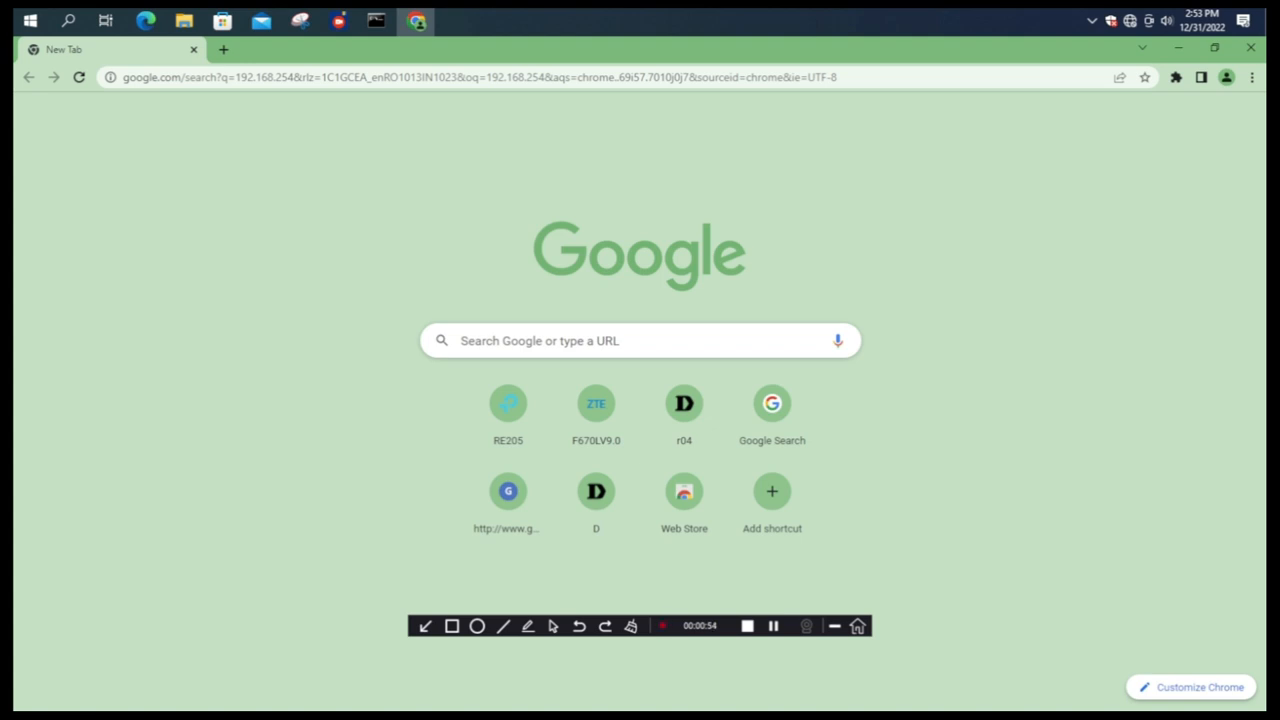
pyautogui.click(376, 21)
# - Replace the browser address with 192.168.0.254 and load the extender's login page
pyautogui.click(376, 21)
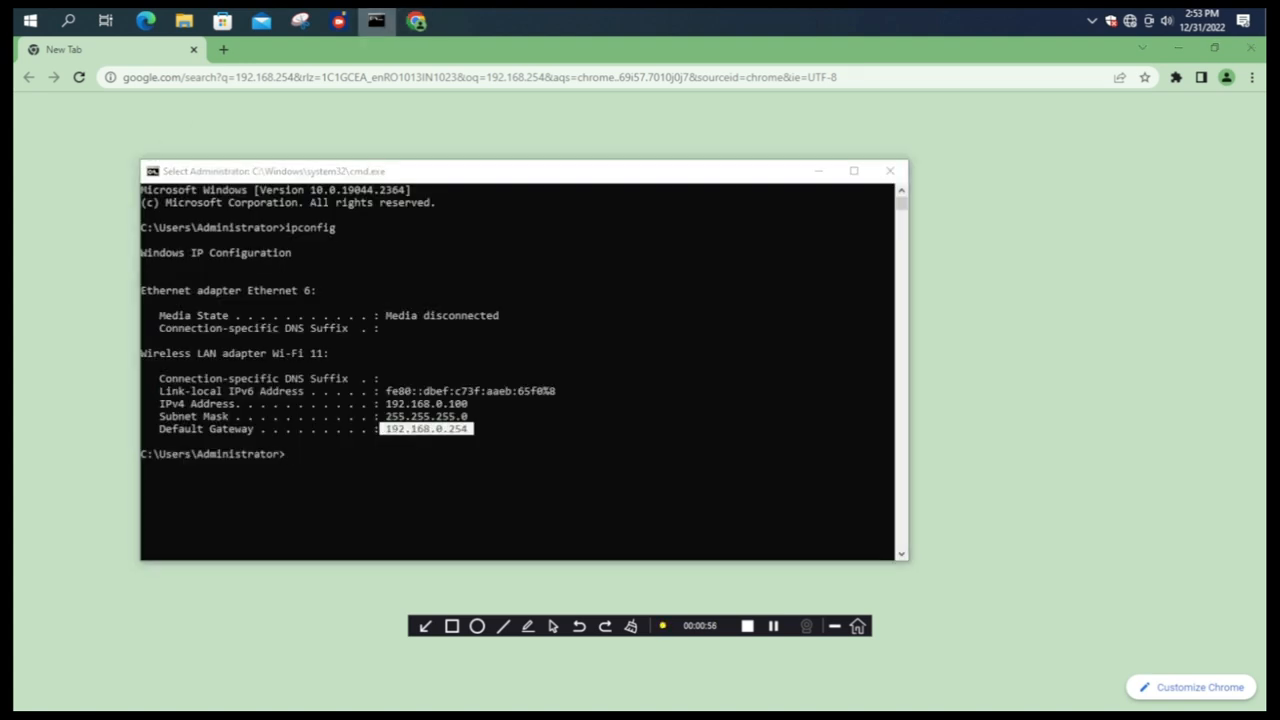
pyautogui.hotkey('ctrl', 'l')
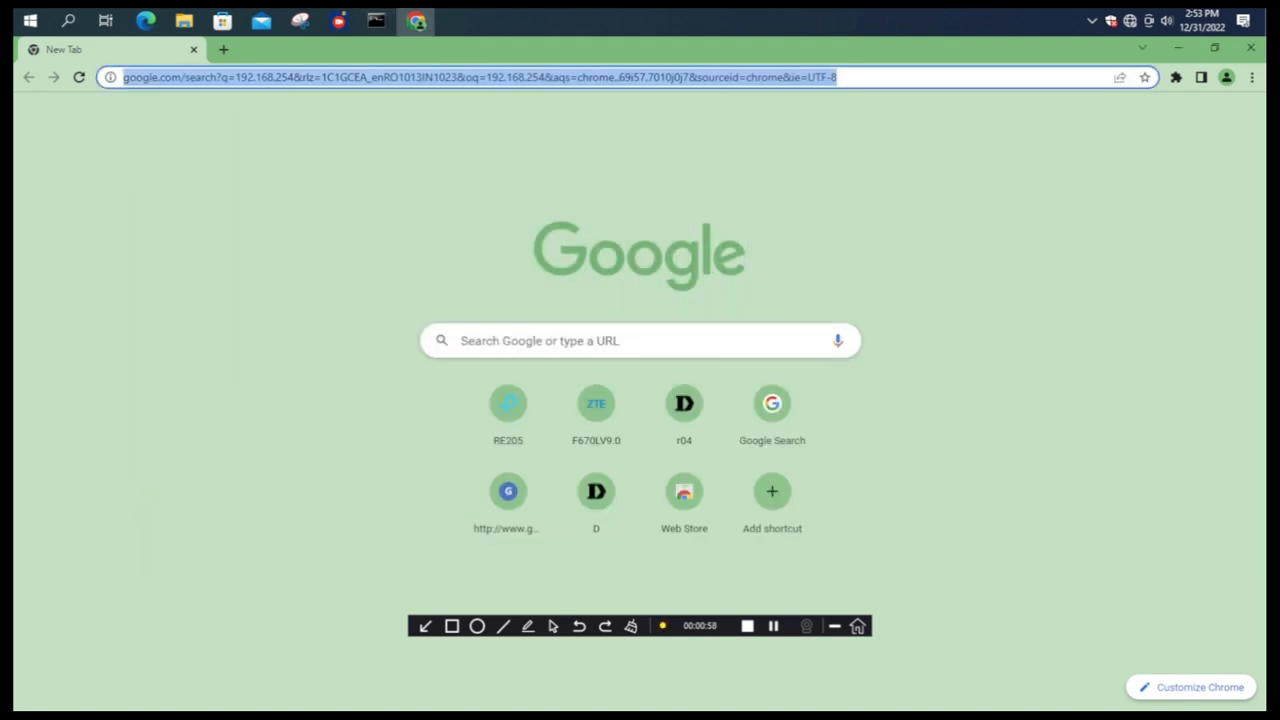
pyautogui.write('192.168.1.1')
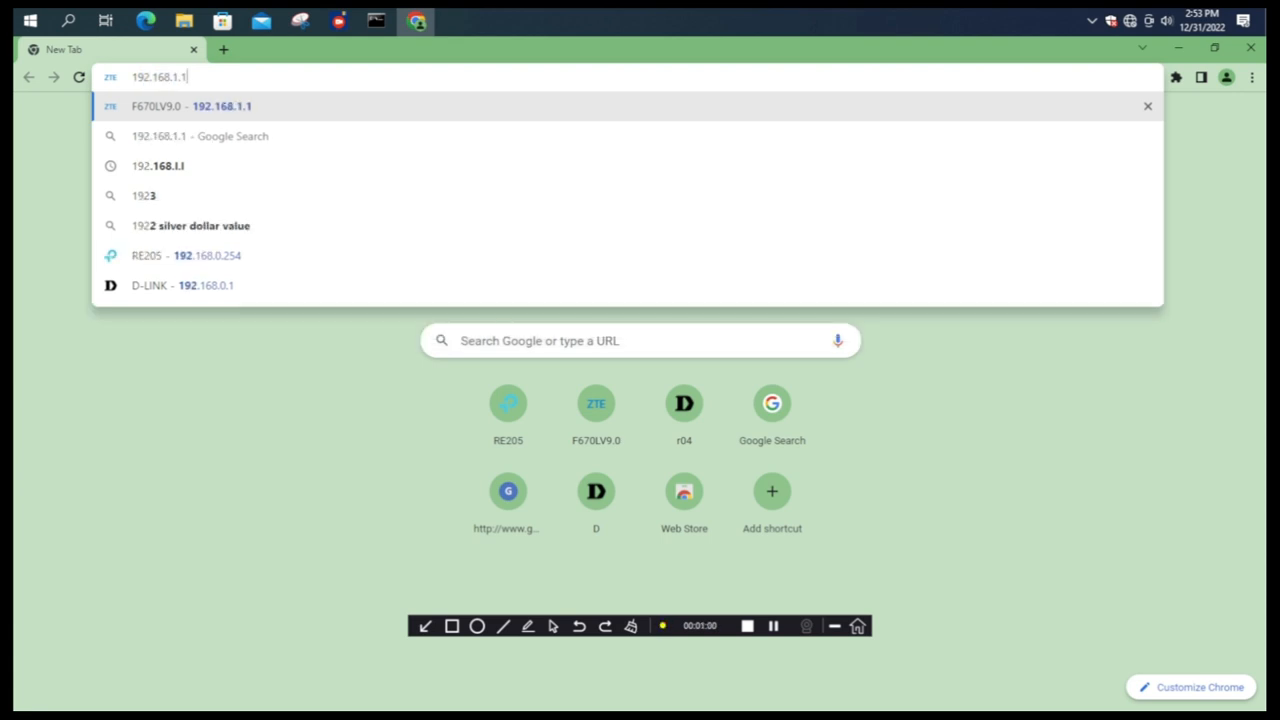
pyautogui.press('BackSpace')
pyautogui.press('BackSpace')
pyautogui.press('BackSpace')
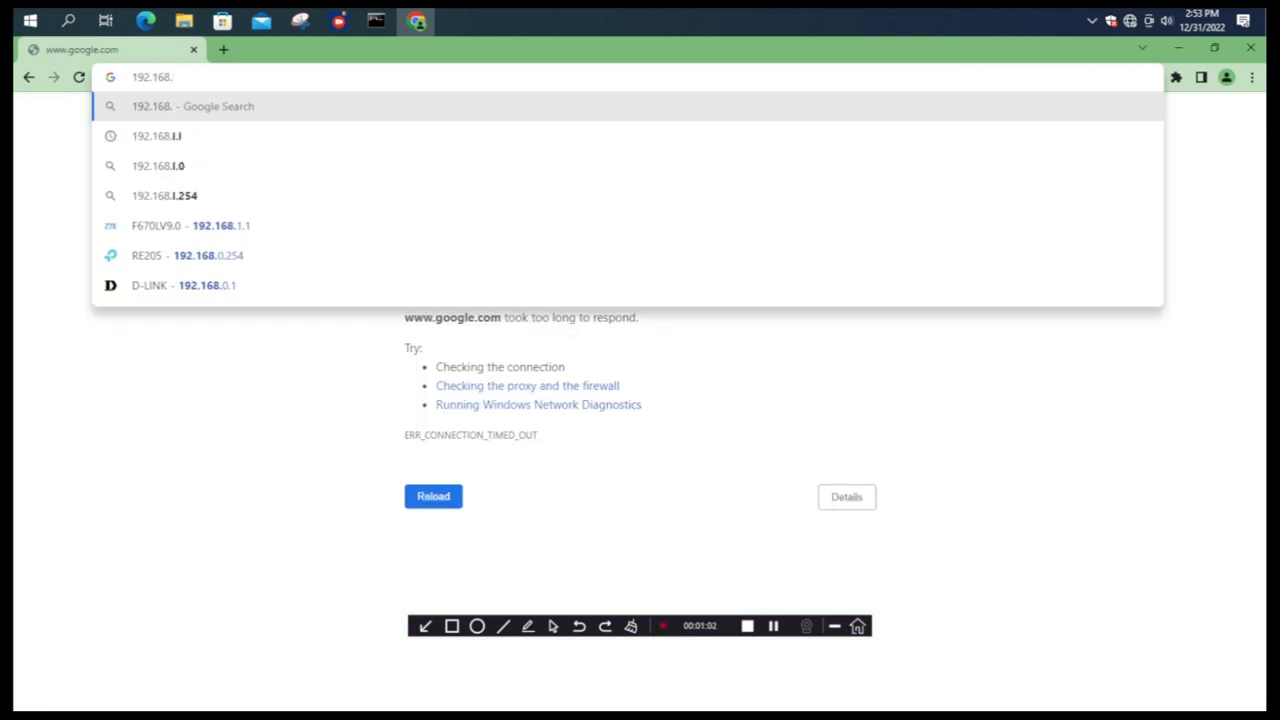
pyautogui.write('o')
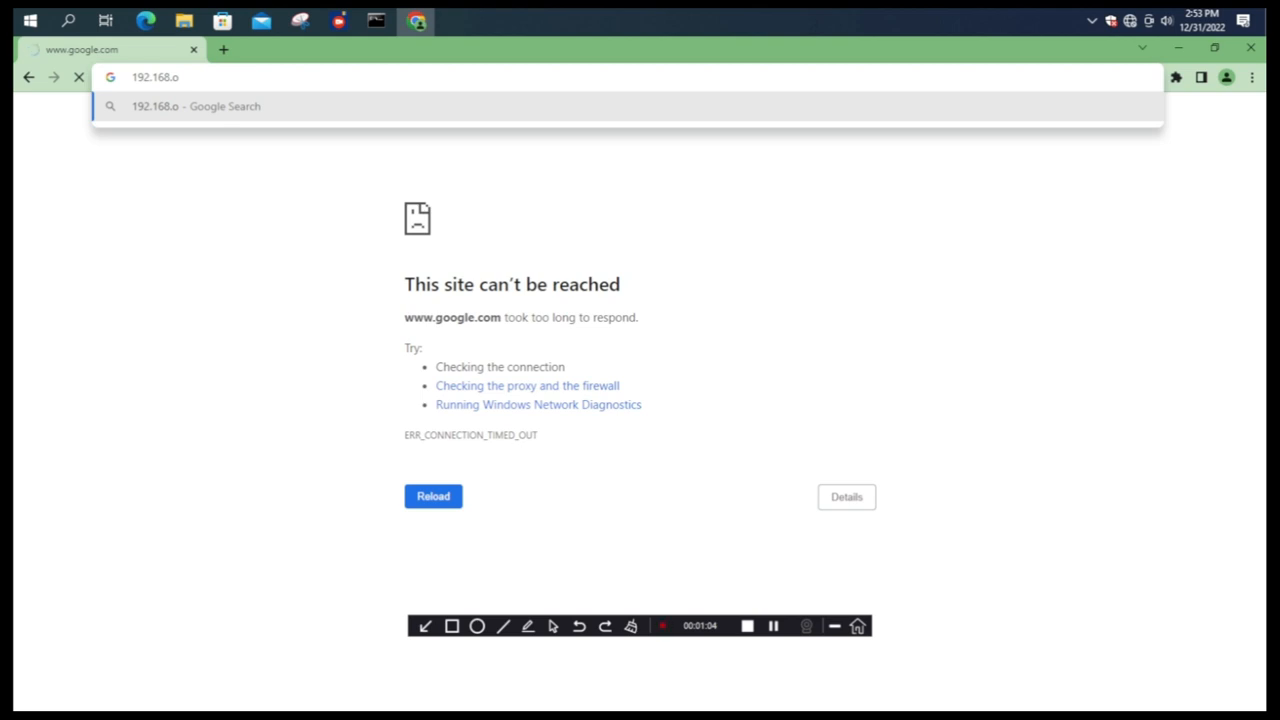
pyautogui.press('BackSpace')
pyautogui.write('0.')
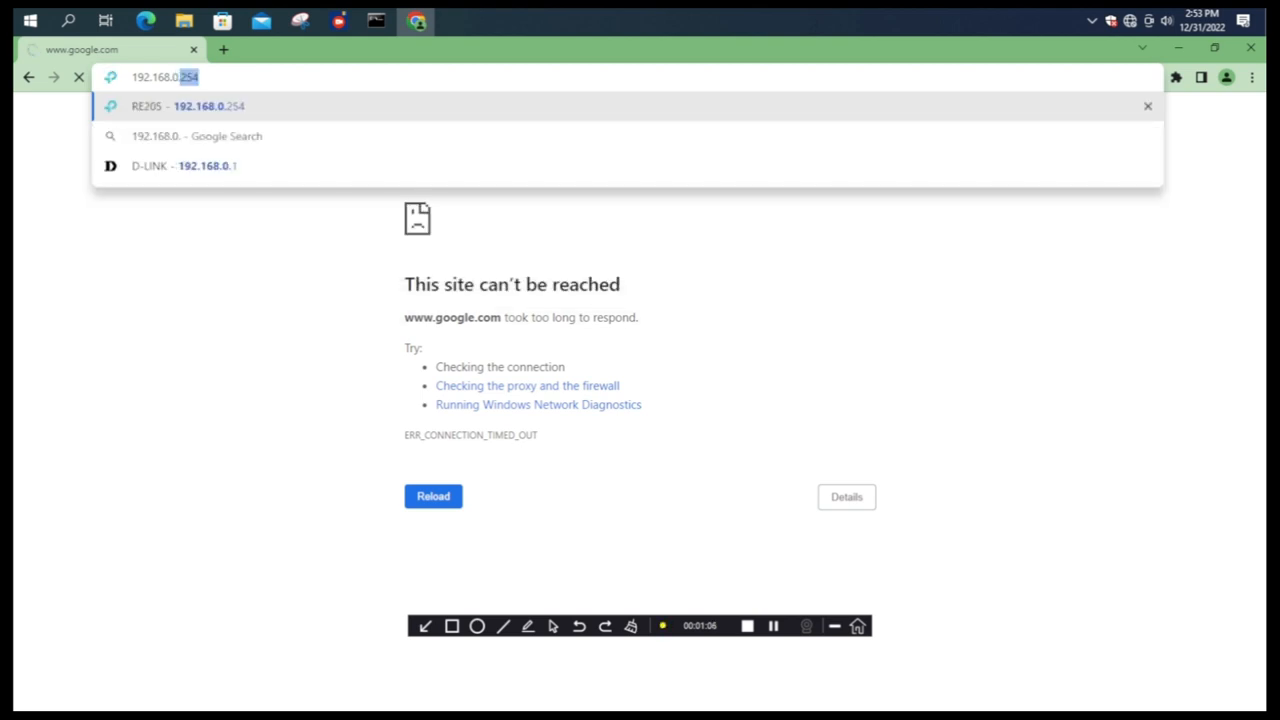
pyautogui.write('254')
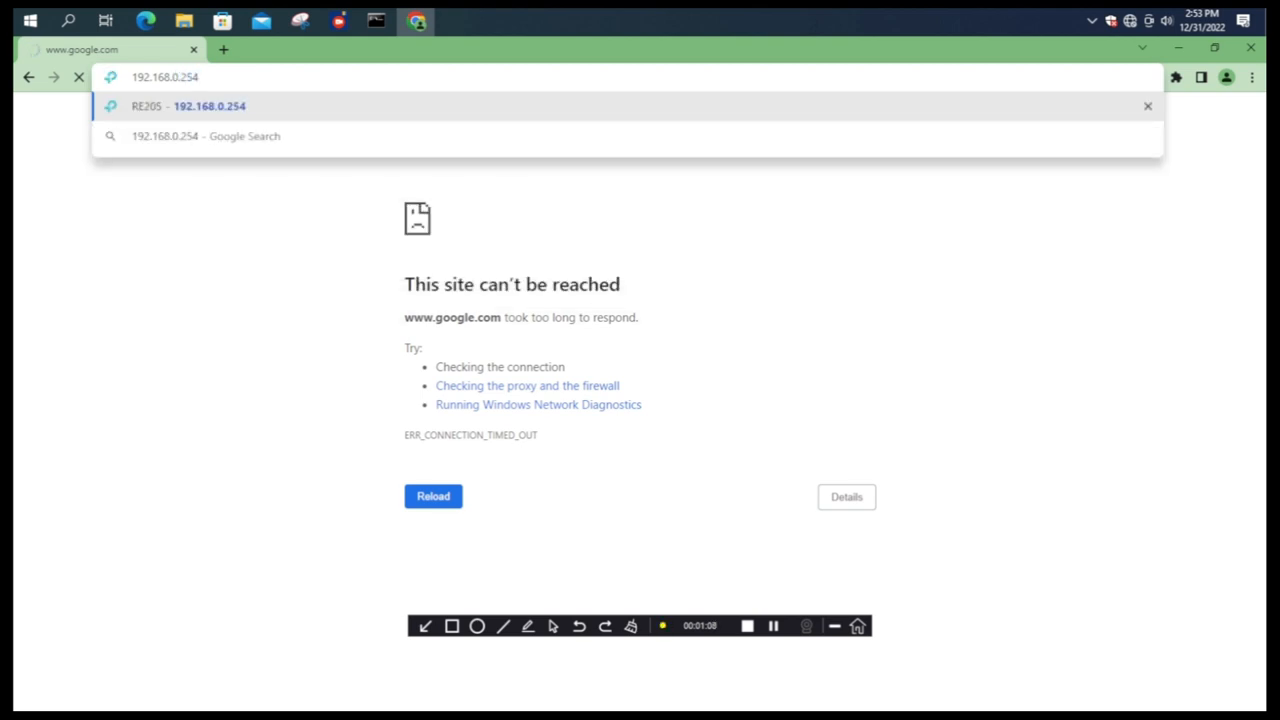
pyautogui.press('Return')
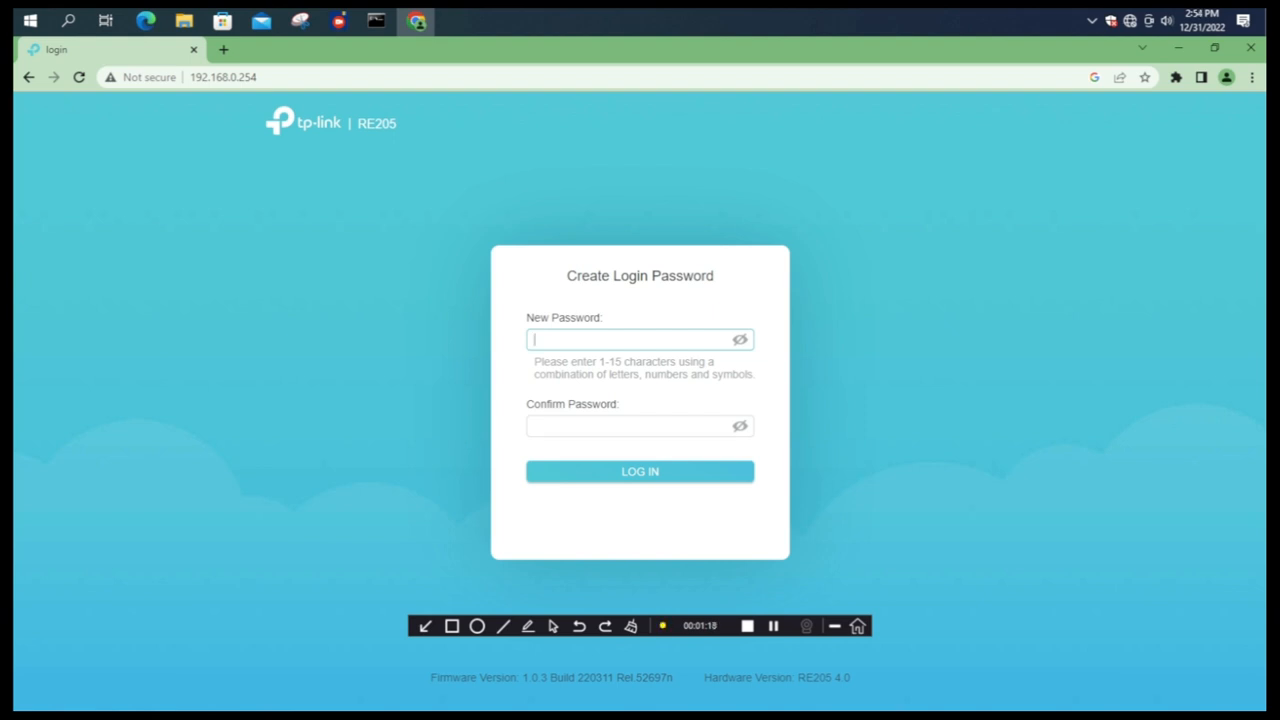
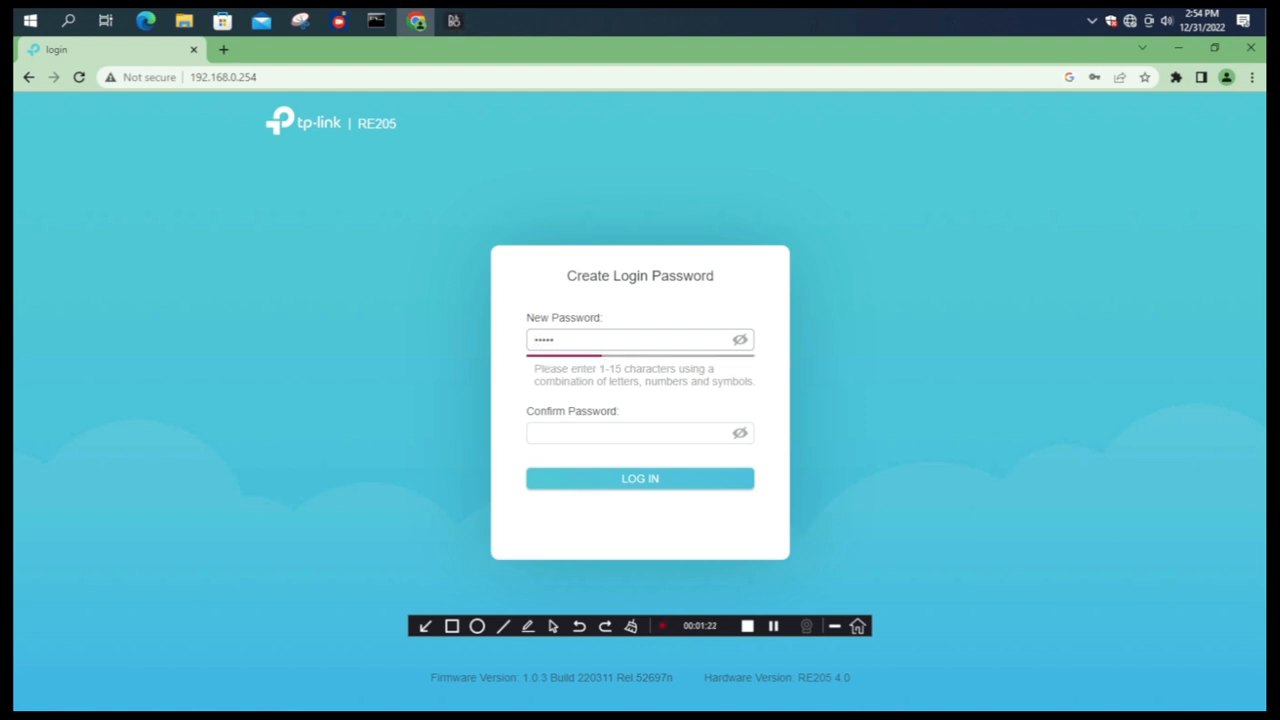
# - Enter the new admin password, capitalize its first letter, repeat it in Confirm Password, and submit
pyautogui.click(740, 340)
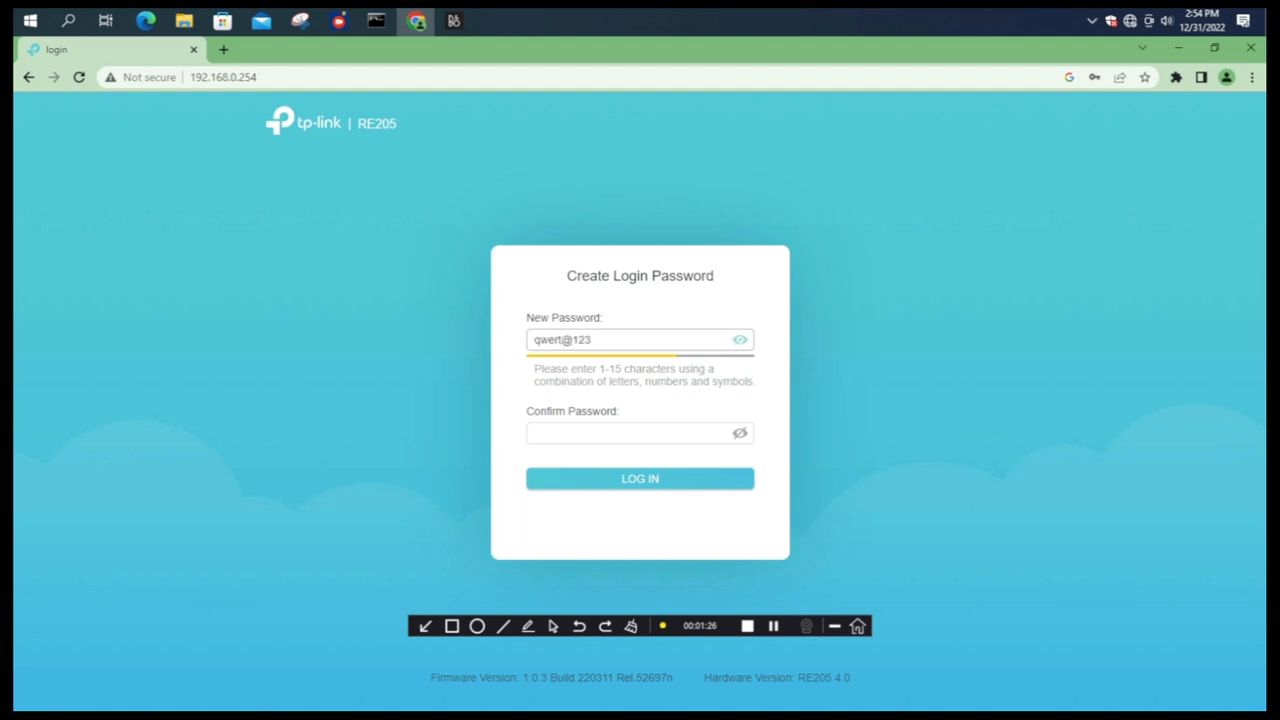
pyautogui.click(540, 340)
pyautogui.press('BackSpace')
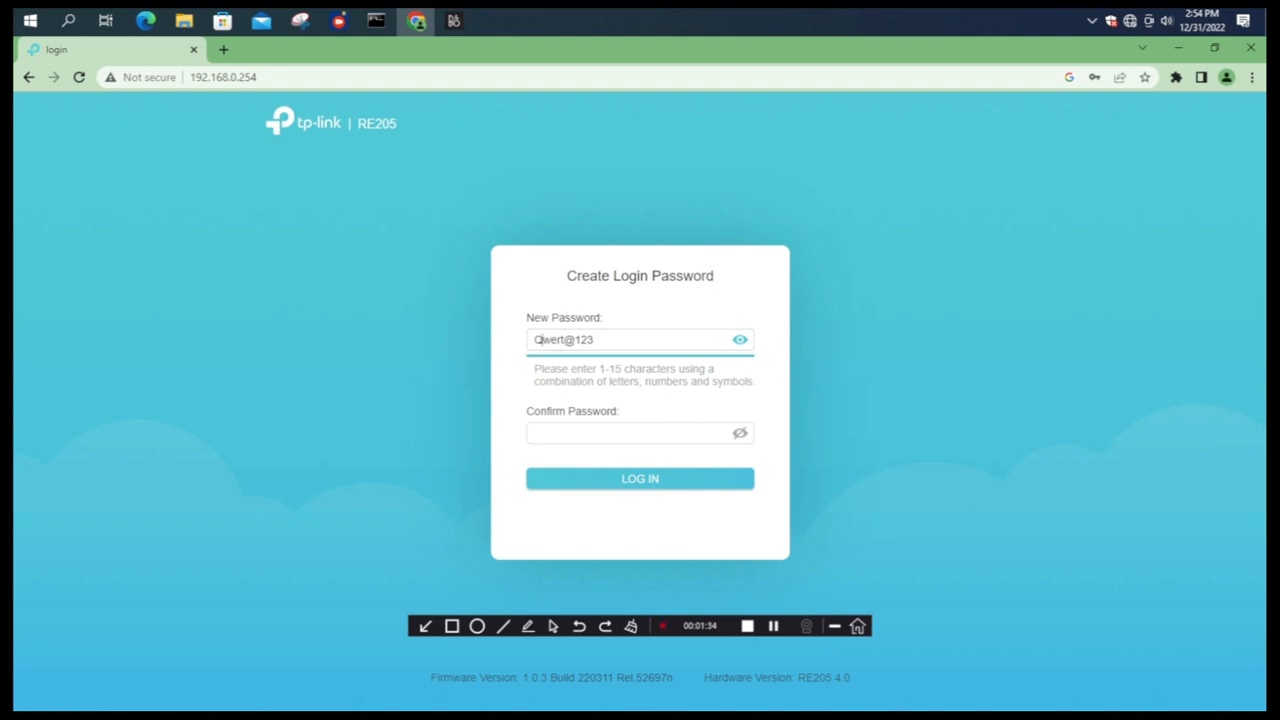
pyautogui.click(535, 433)
pyautogui.press('Return')
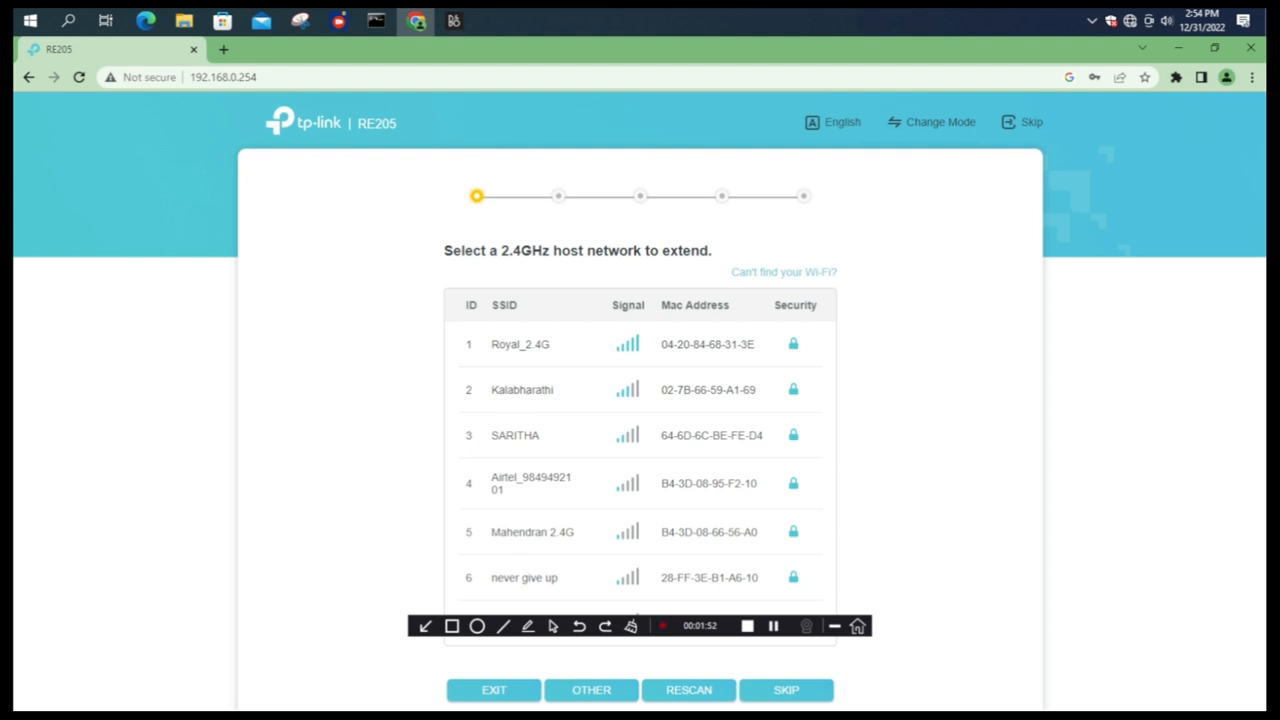
# - Select the 2.4GHz host network and submit its host network password
pyautogui.click(520, 344)
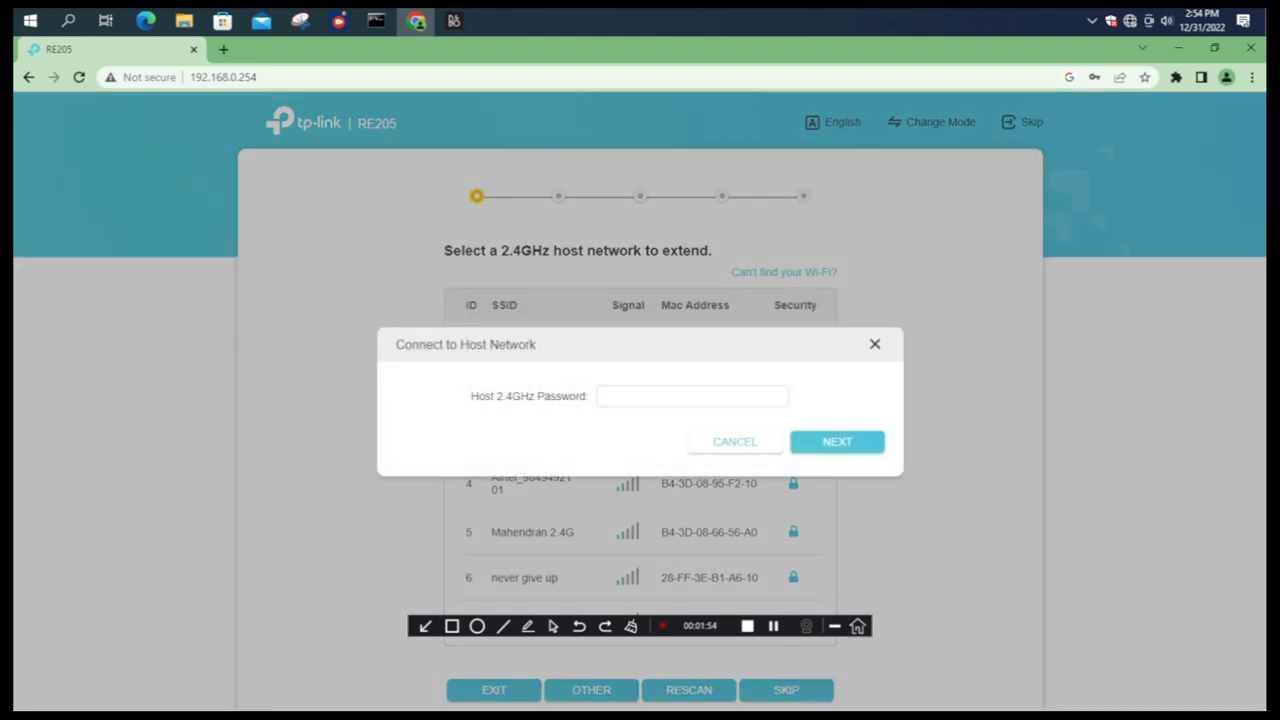
pyautogui.click(692, 396)
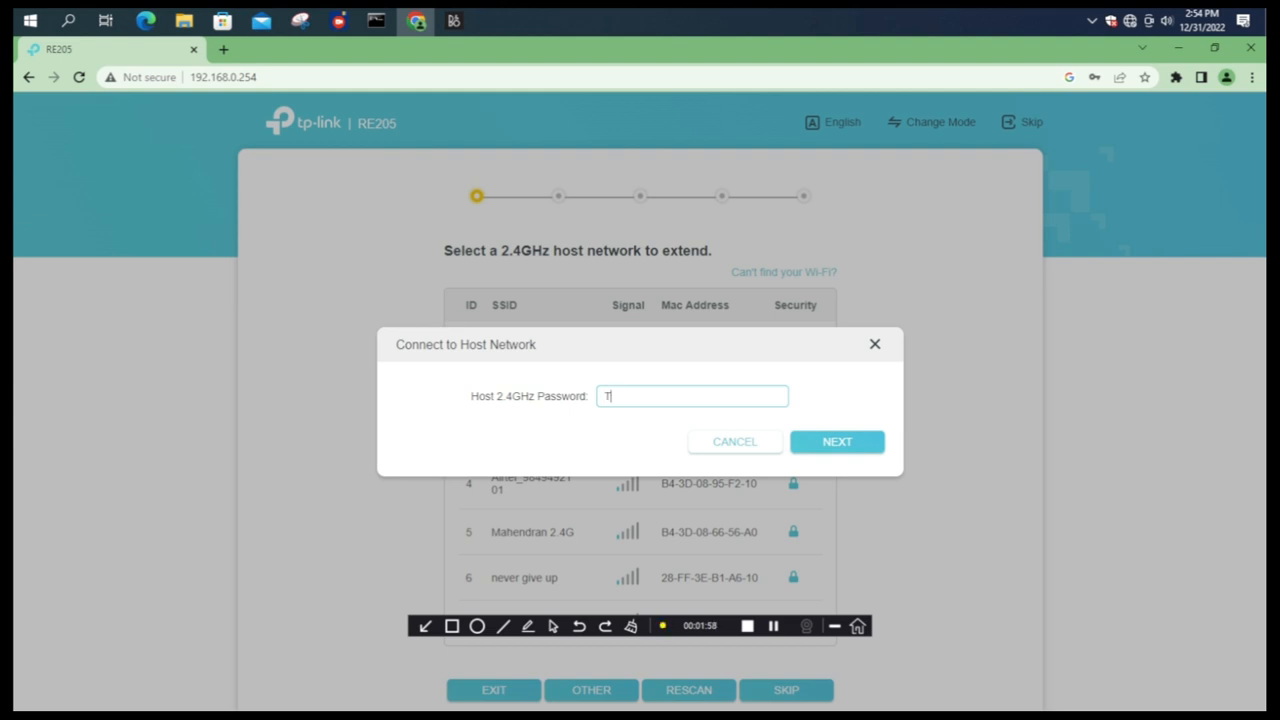
pyautogui.press('Return')
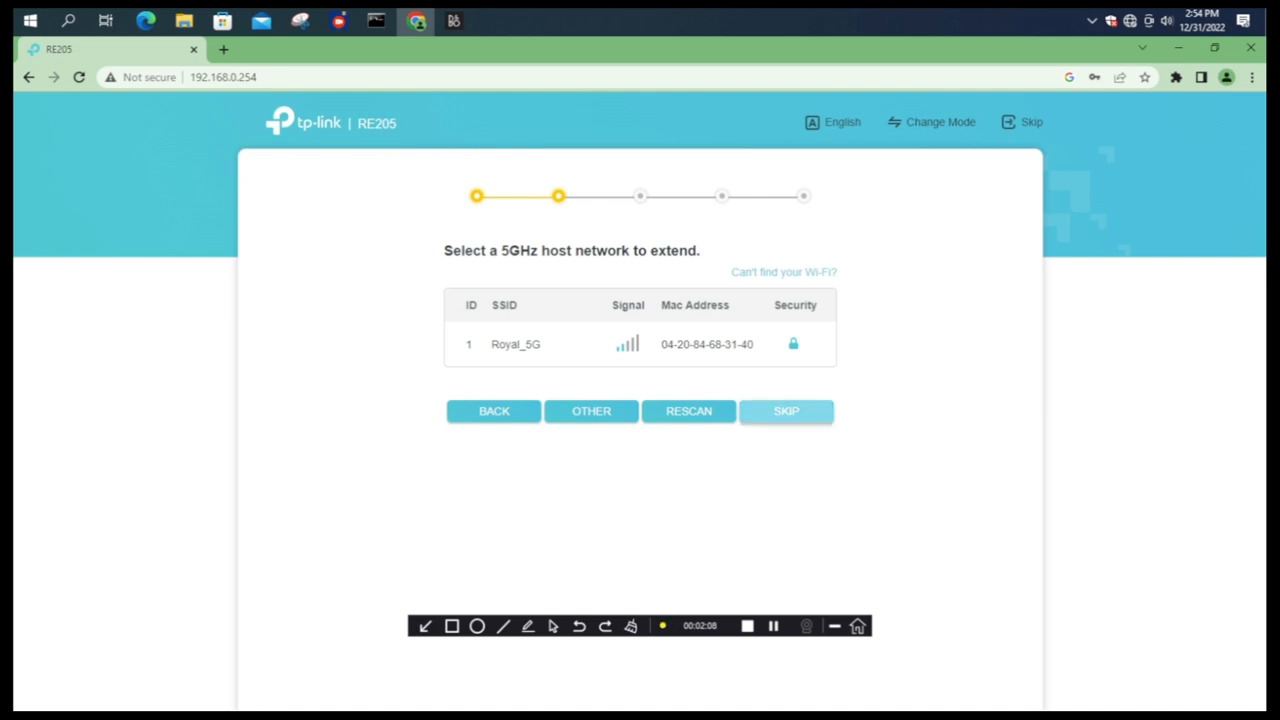
# - Select Royal_5G as the 5GHz host network and submit its password
pyautogui.click(640, 344)
pyautogui.click(692, 396)
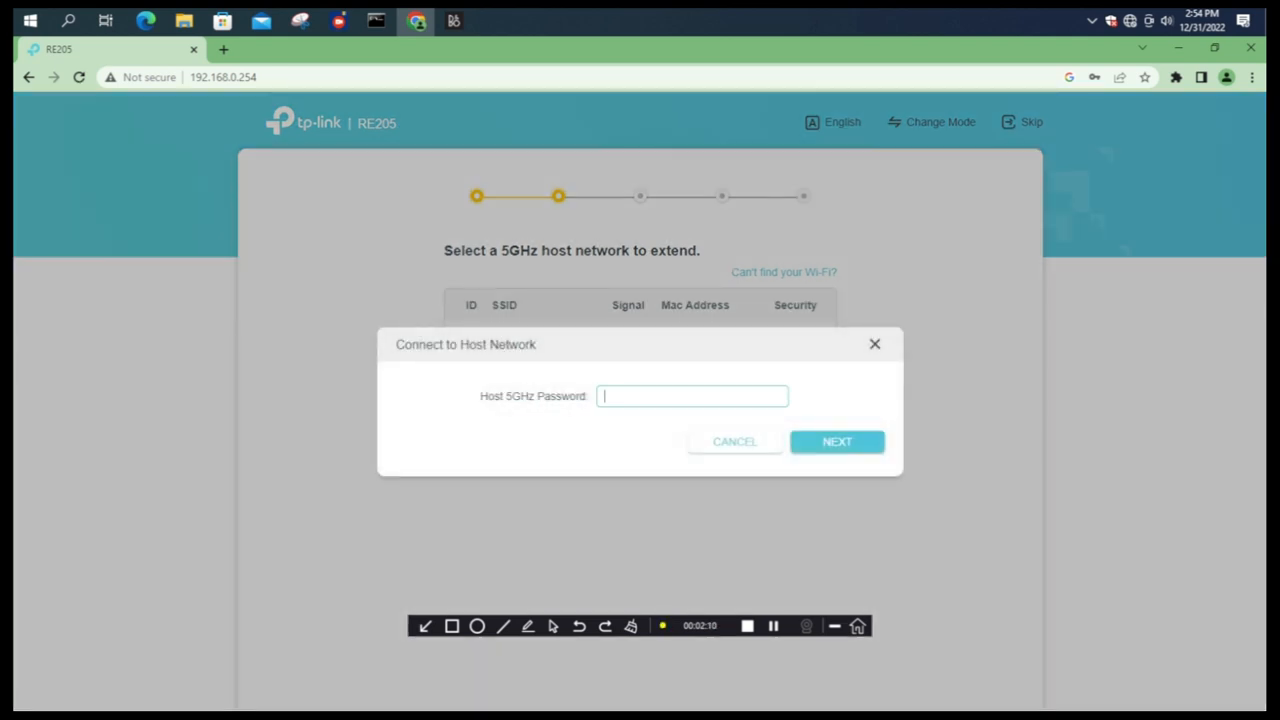
pyautogui.click(837, 441)
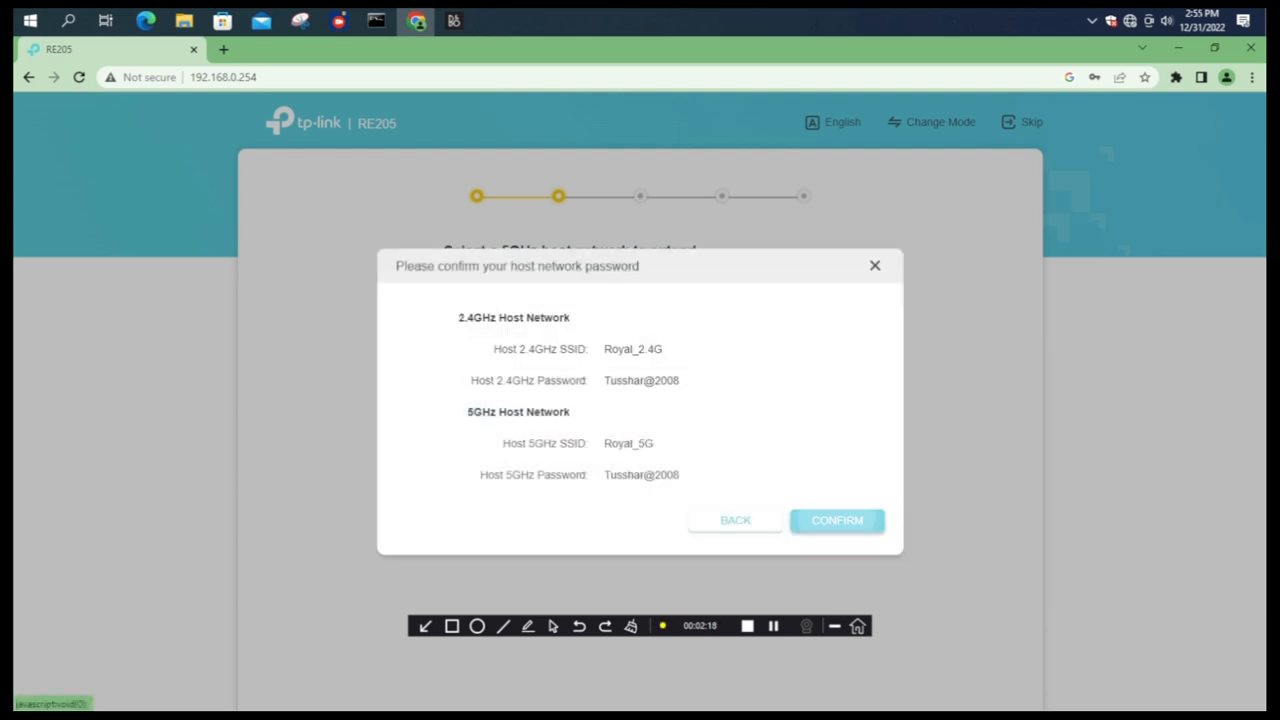
# - Confirm both host passwords and replace Royal in the extended 5GHz name with Madura
pyautogui.click(837, 520)
pyautogui.click(680, 360)
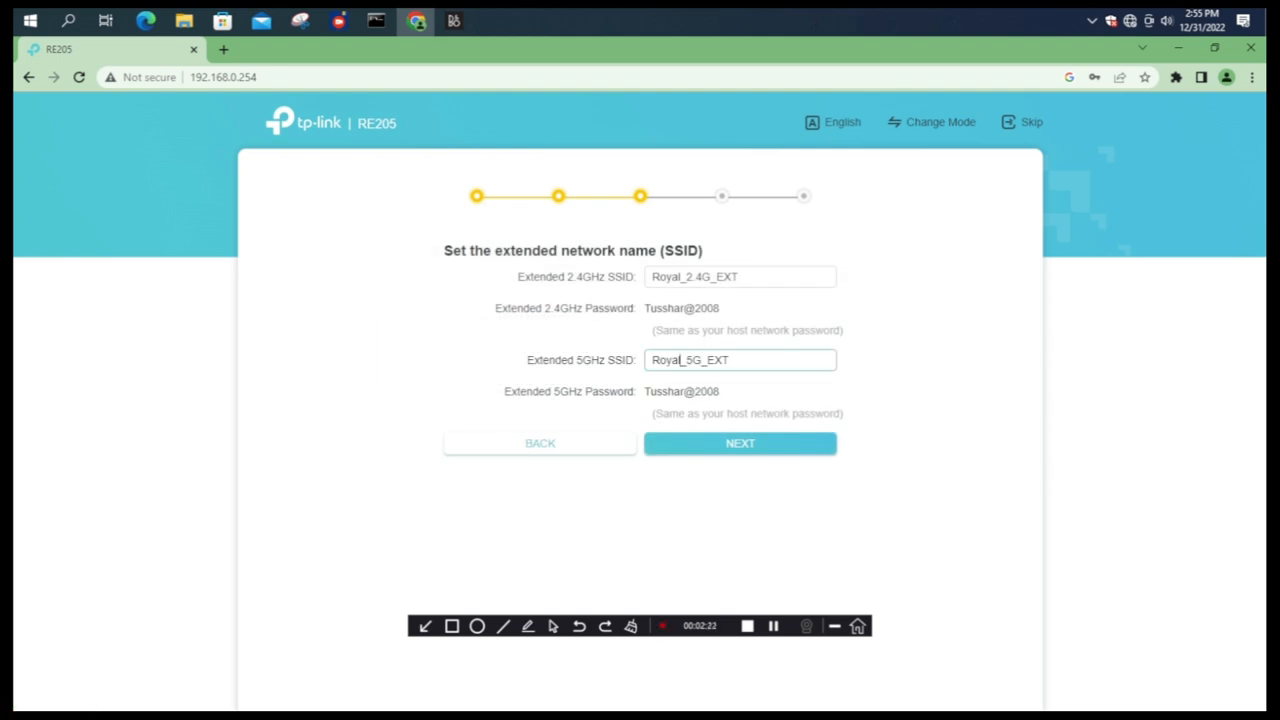
pyautogui.moveTo(681, 360); pyautogui.dragTo(652, 360)
pyautogui.press('BackSpace')
pyautogui.write('Madura')
# - Replace the Royal prefix of the extended 2.4GHz name, trying Ma and then Abc
pyautogui.moveTo(687, 277); pyautogui.dragTo(652, 277)
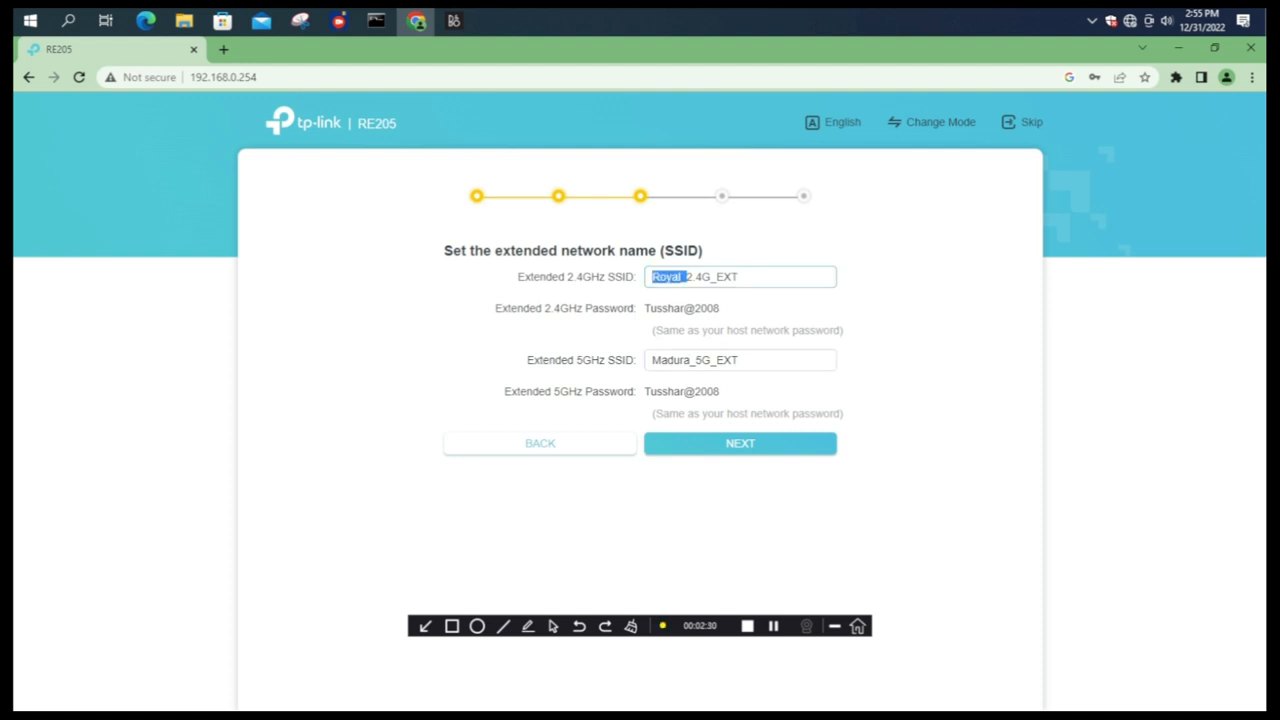
pyautogui.doubleClick(684, 277)
pyautogui.click(693, 277)
pyautogui.press('Left')
pyautogui.press('Left')
pyautogui.press('BackSpace')
pyautogui.press('BackSpace')
pyautogui.press('BackSpace')
pyautogui.press('BackSpace')
pyautogui.press('BackSpace')
pyautogui.write('Ma')
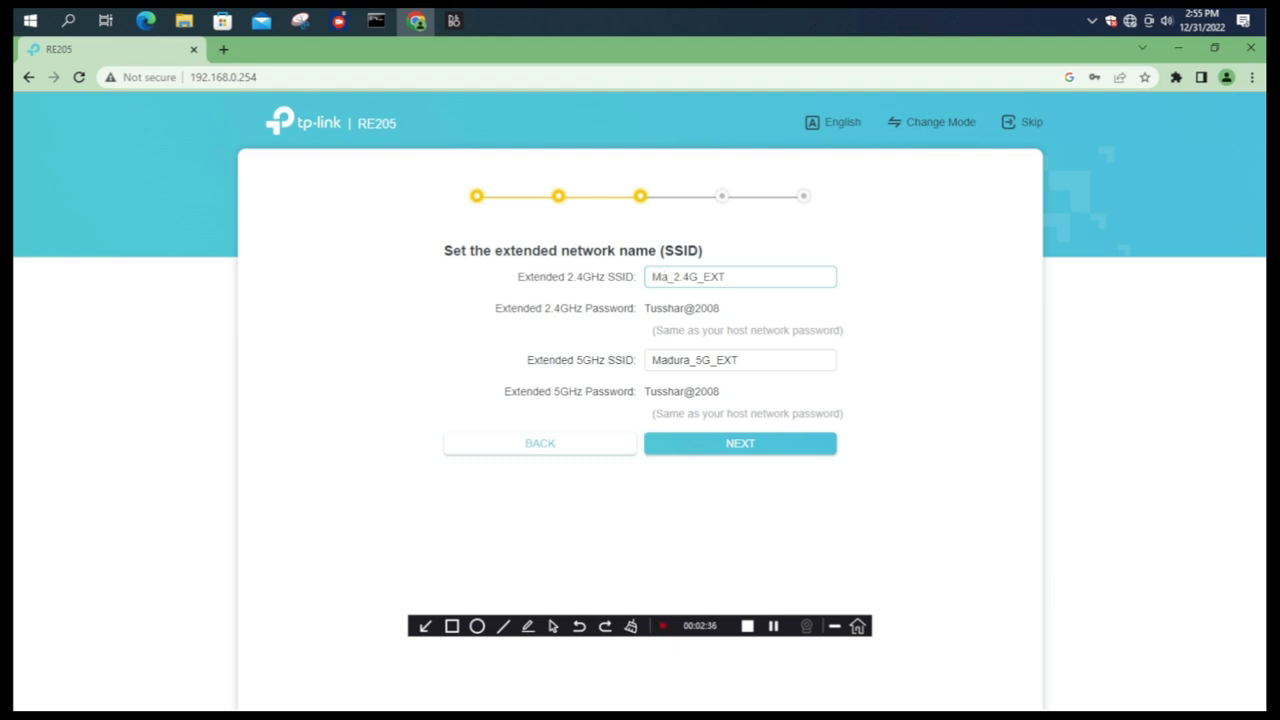
pyautogui.press('BackSpace')
pyautogui.press('BackSpace')
pyautogui.write('Abc')
# - Change the 2.4GHz prefix to Air, giving Air_2.4G_EXT, and save the extended names
pyautogui.moveTo(690, 360); pyautogui.dragTo(652, 360)
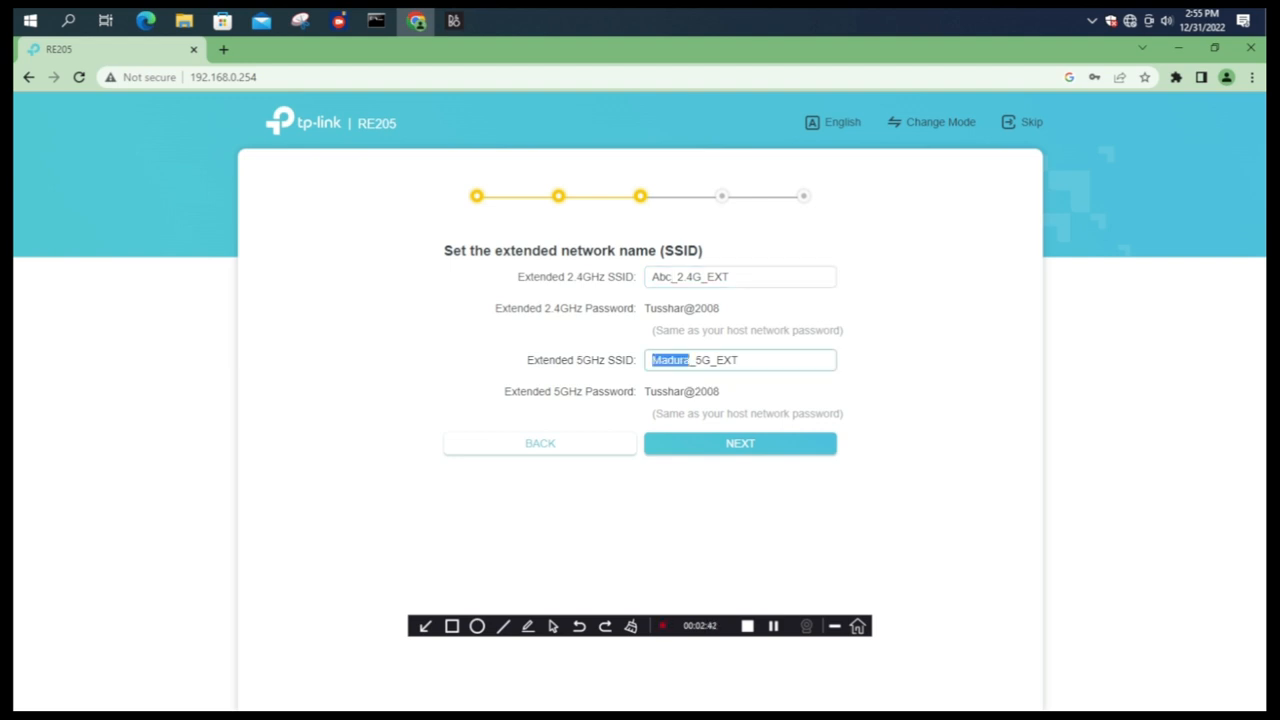
pyautogui.click(672, 277)
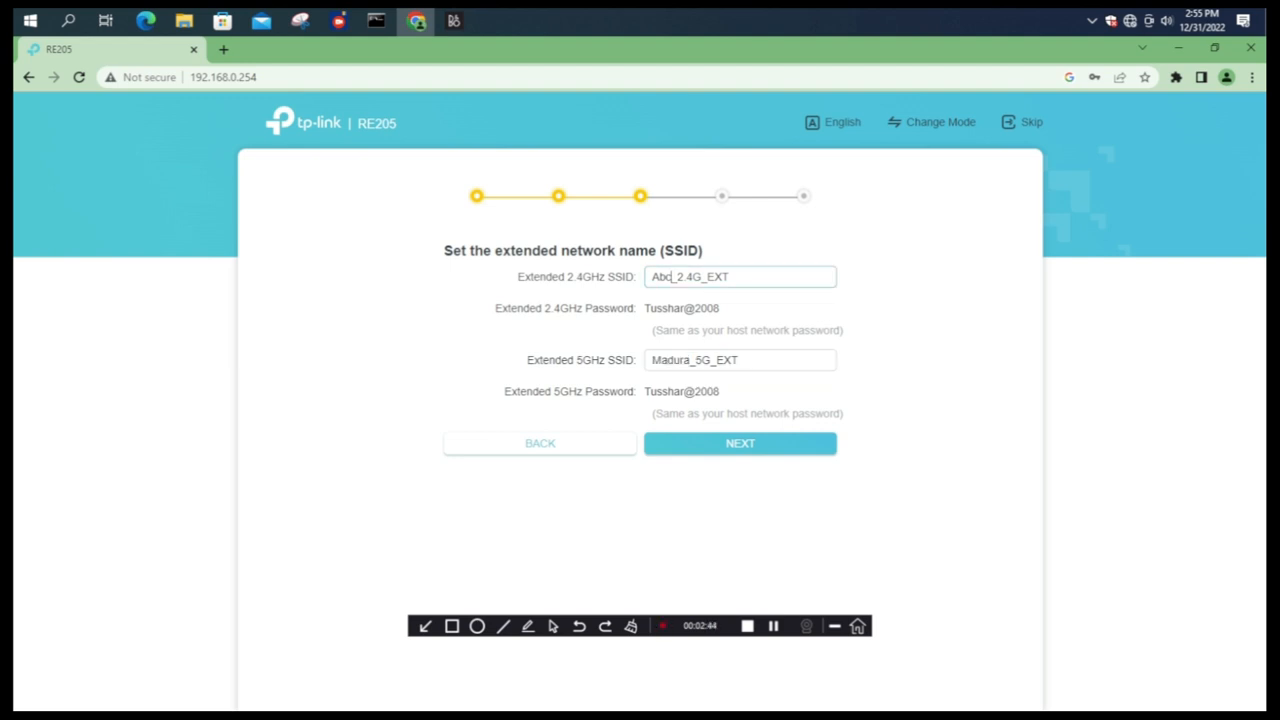
pyautogui.press('BackSpace')
pyautogui.press('BackSpace')
pyautogui.press('BackSpace')
pyautogui.write('Air')
pyautogui.moveTo(690, 360); pyautogui.dragTo(652, 360)
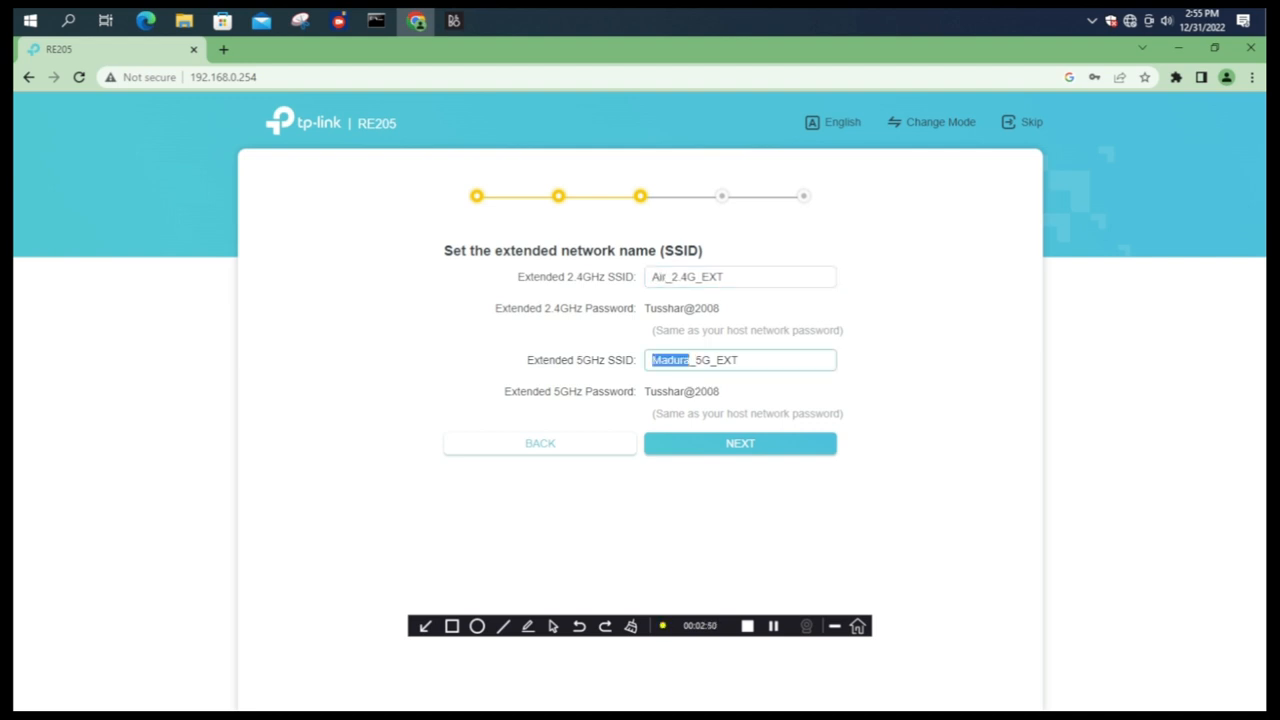
pyautogui.write('Air')
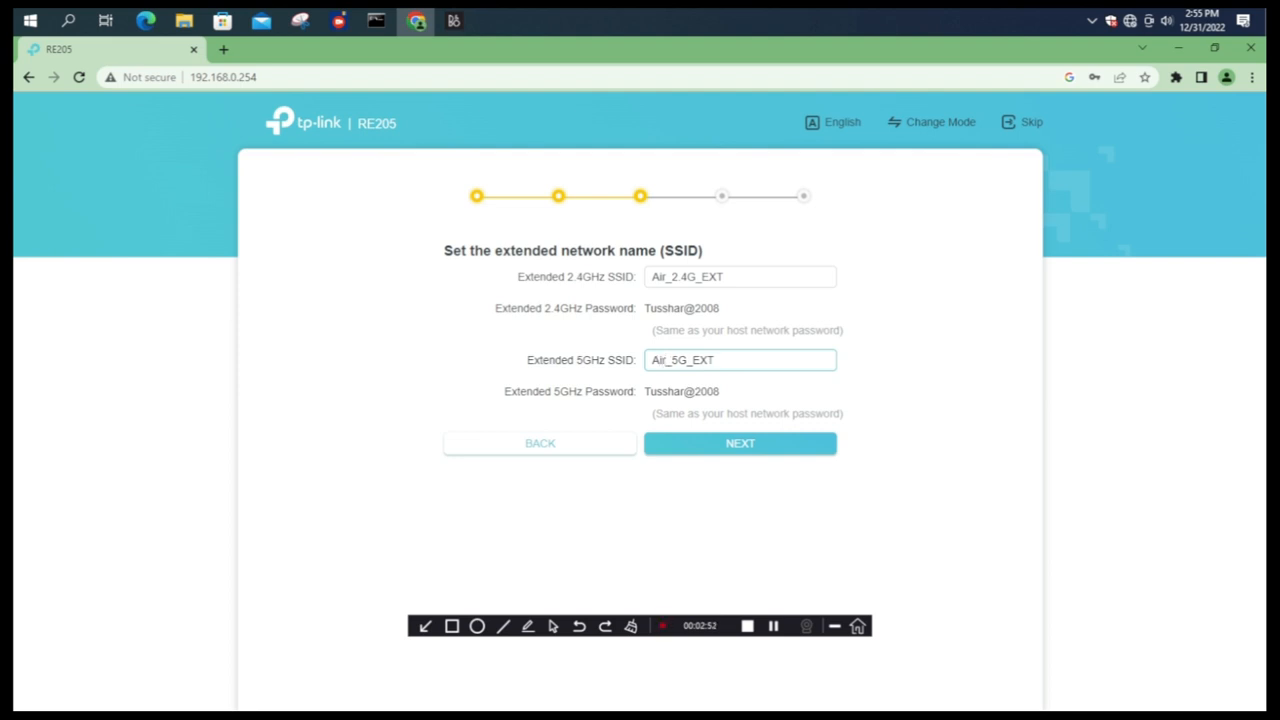
pyautogui.click(740, 443)
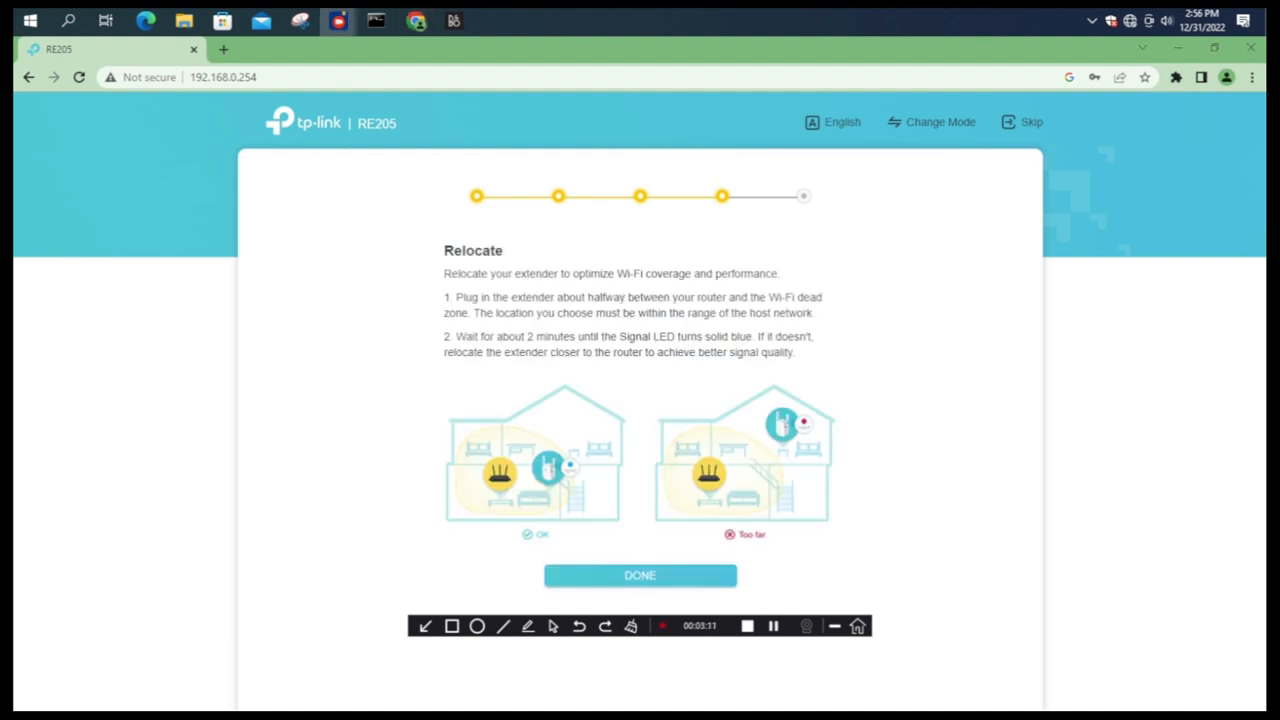
# - Accept the relocation advice, confirm the PC joined the extended network, and finish setup
pyautogui.click(640, 576)
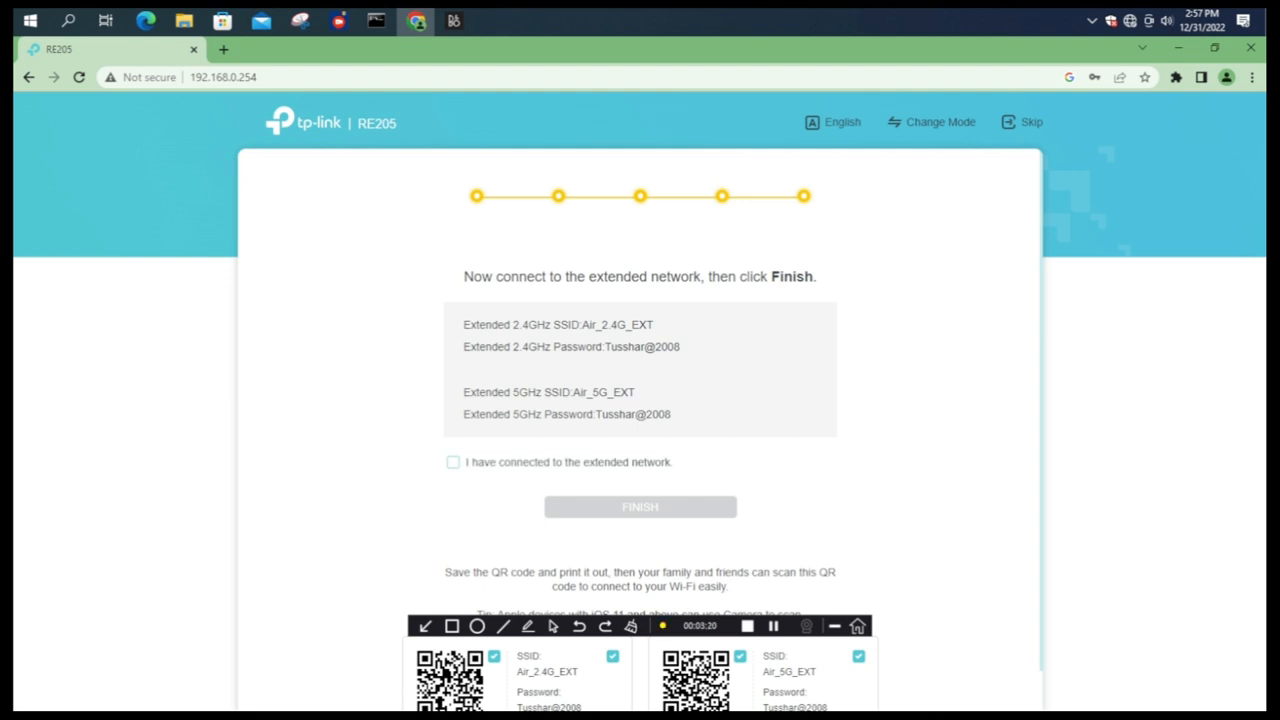
pyautogui.click(453, 462)
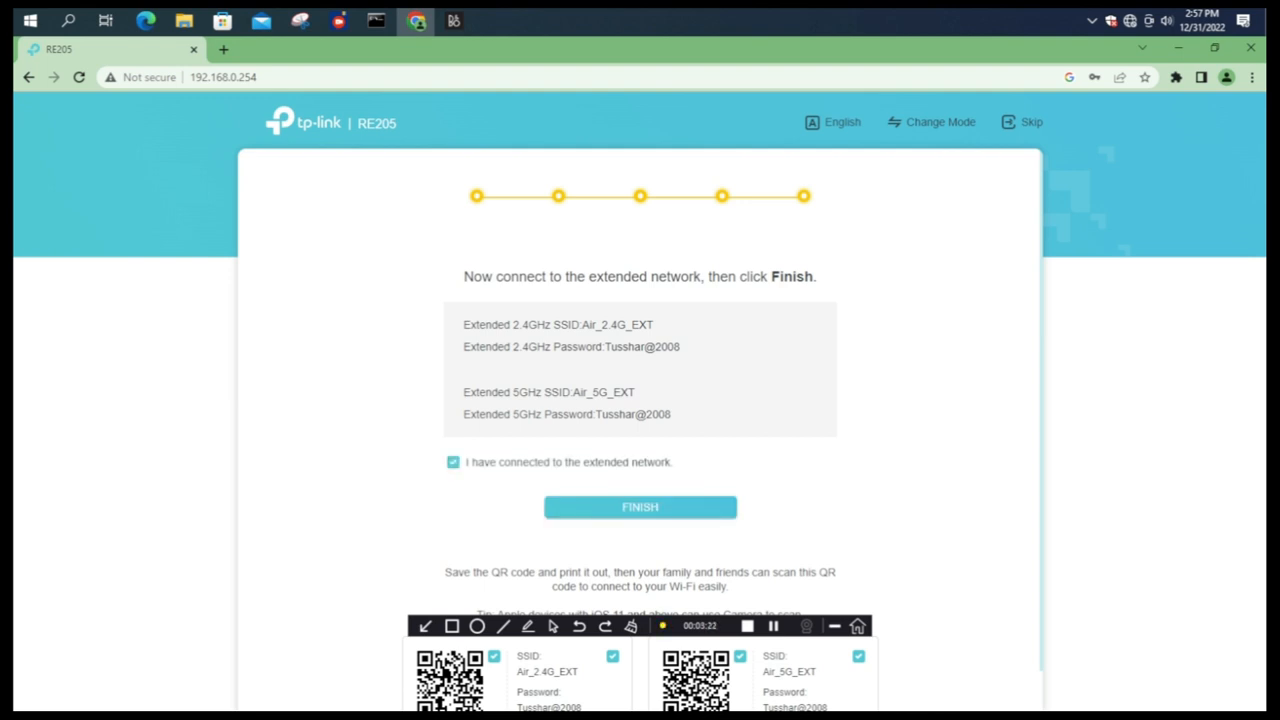
pyautogui.click(640, 507)
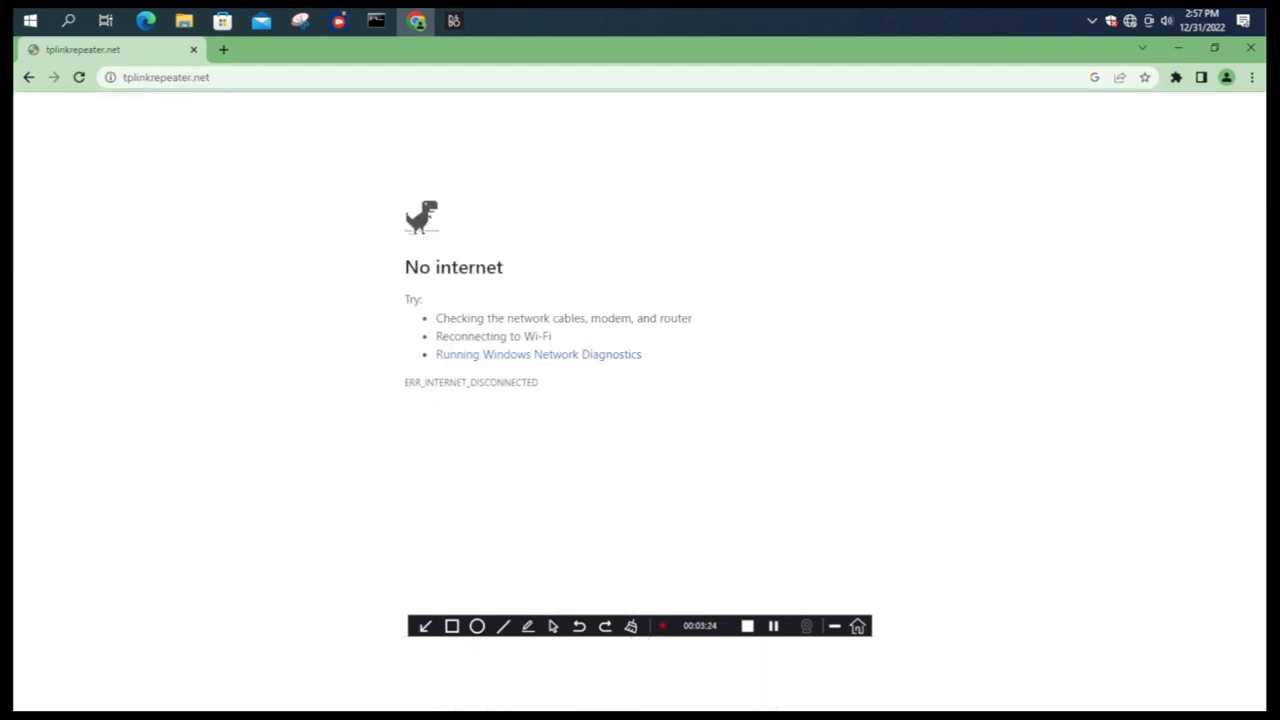
pyautogui.click(1130, 20)
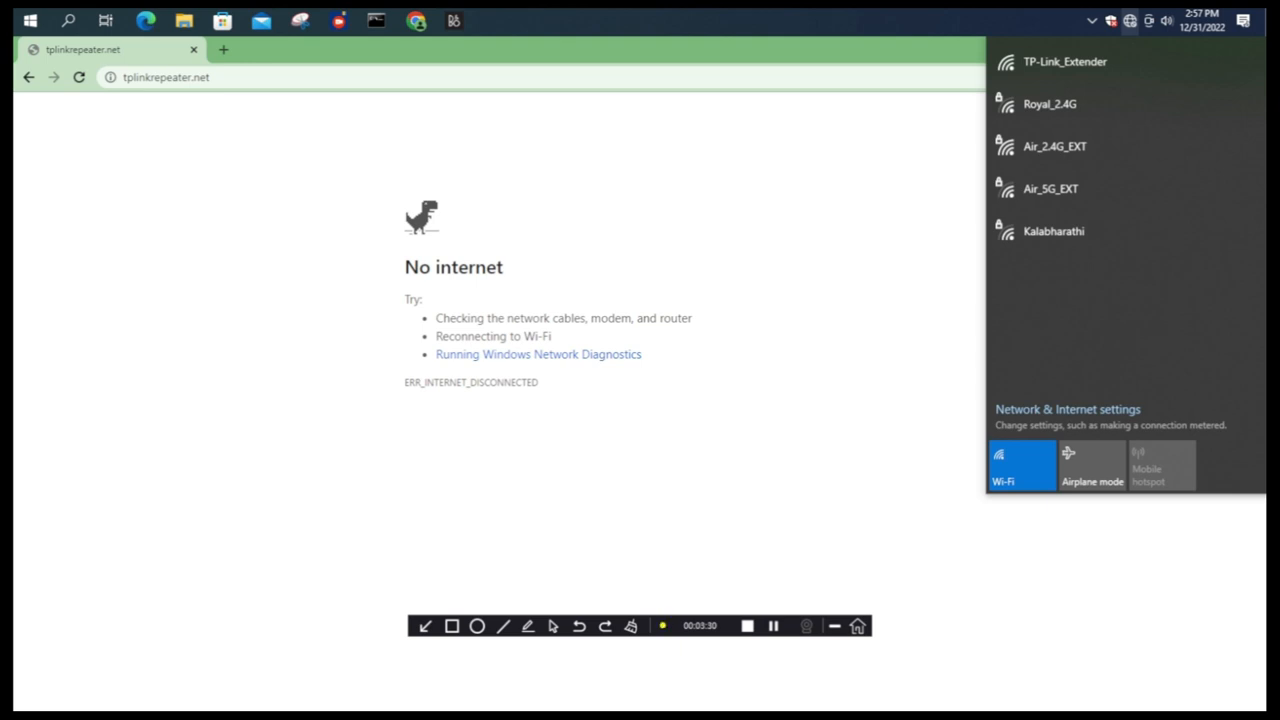
pyautogui.click(1065, 62)
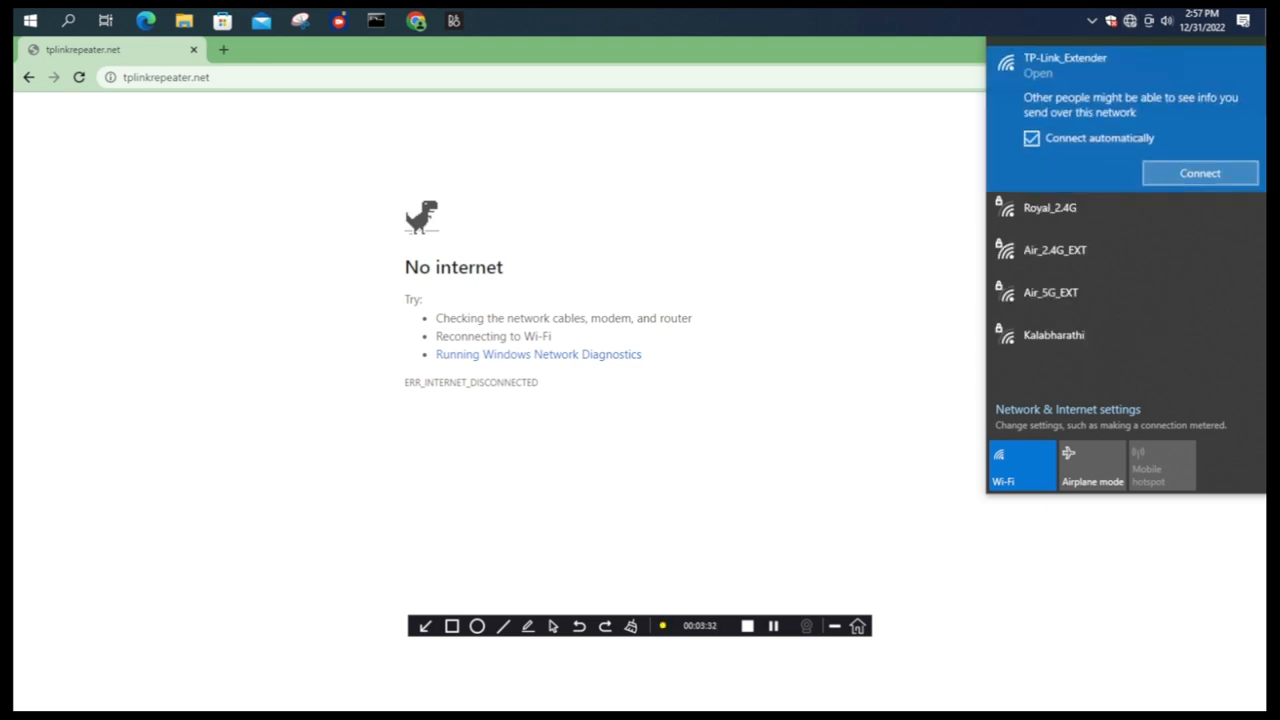
pyautogui.click(1200, 173)
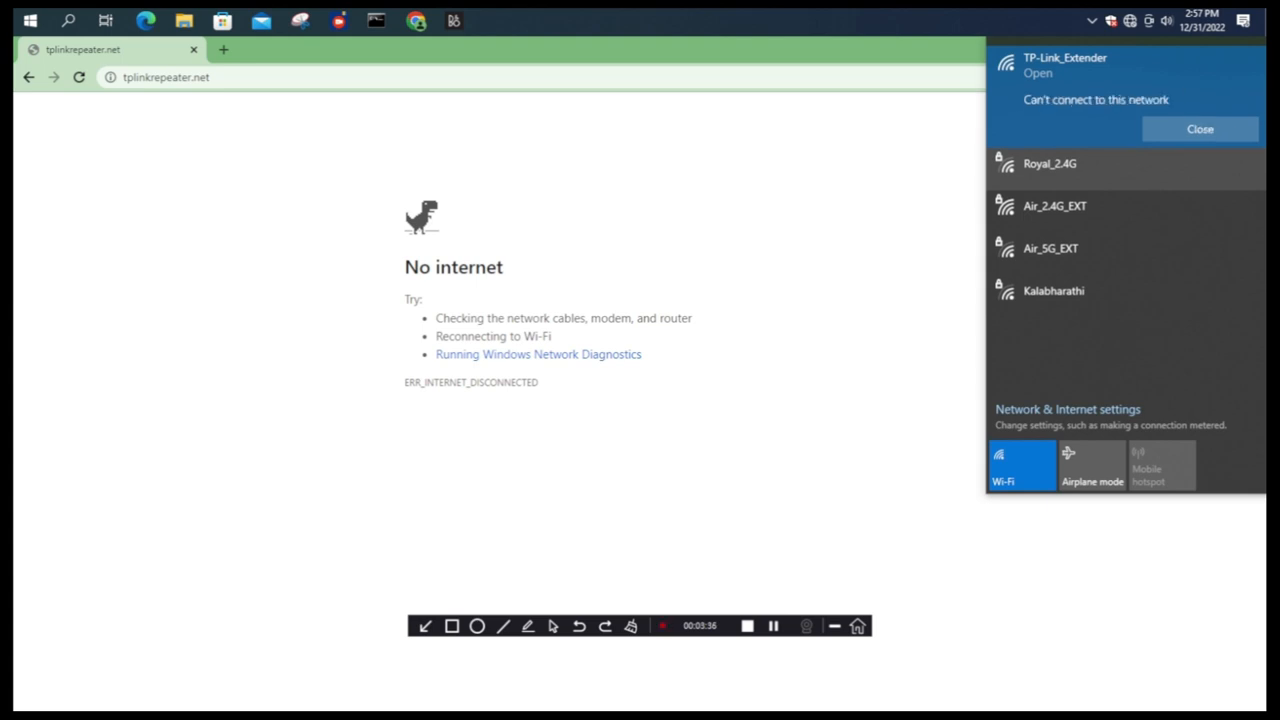
pyautogui.click(1200, 129)
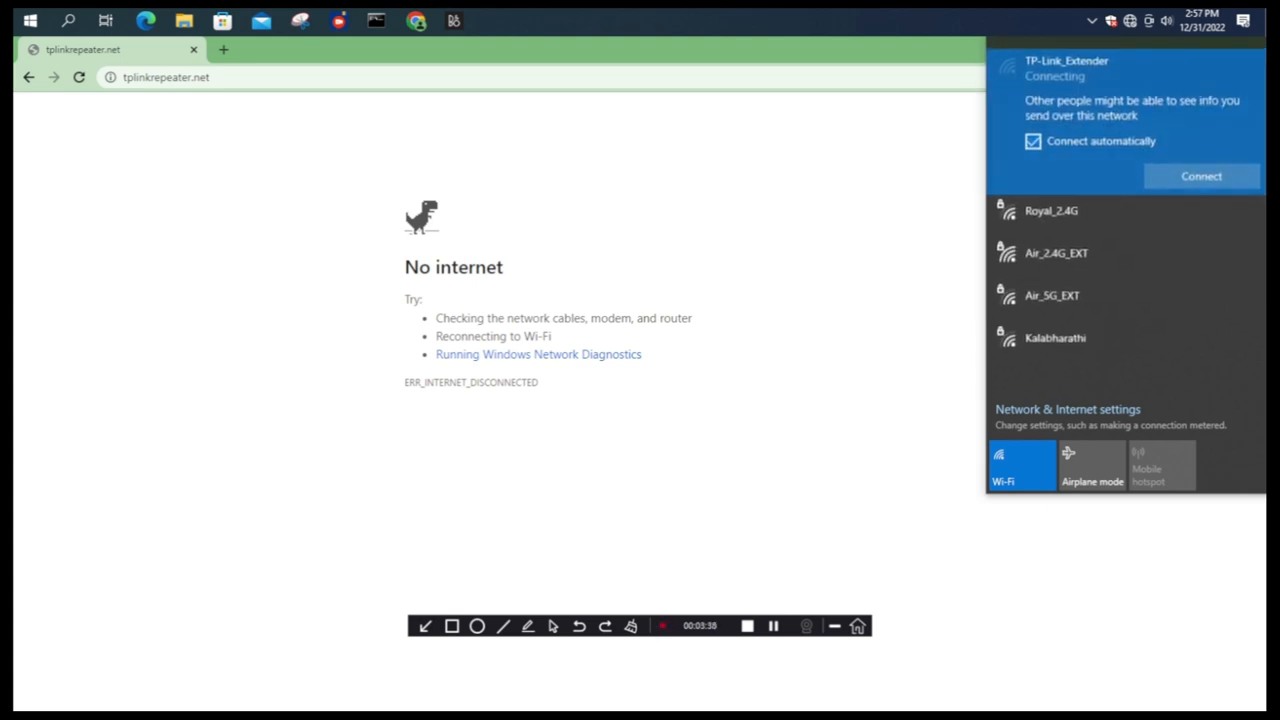
pyautogui.click(860, 300)
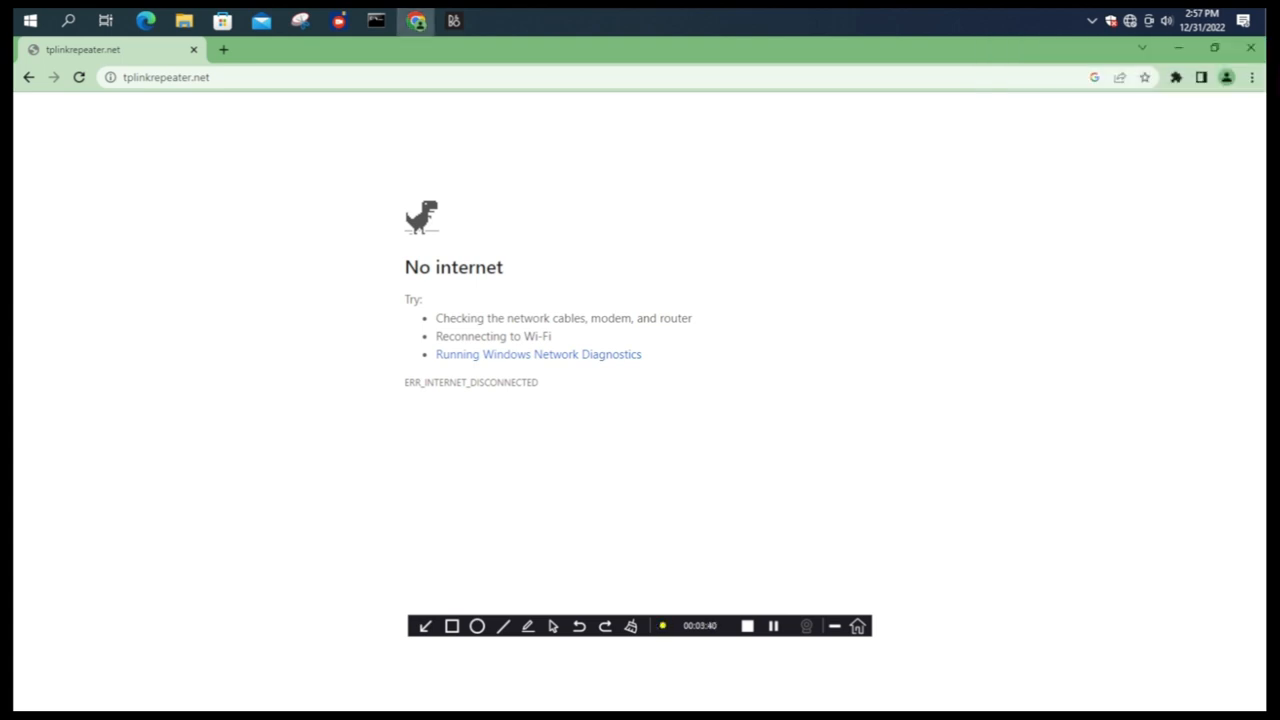
# - Connect to Air_5G_EXT with its security key and allow the PC to be discoverable
pyautogui.click(1129, 21)
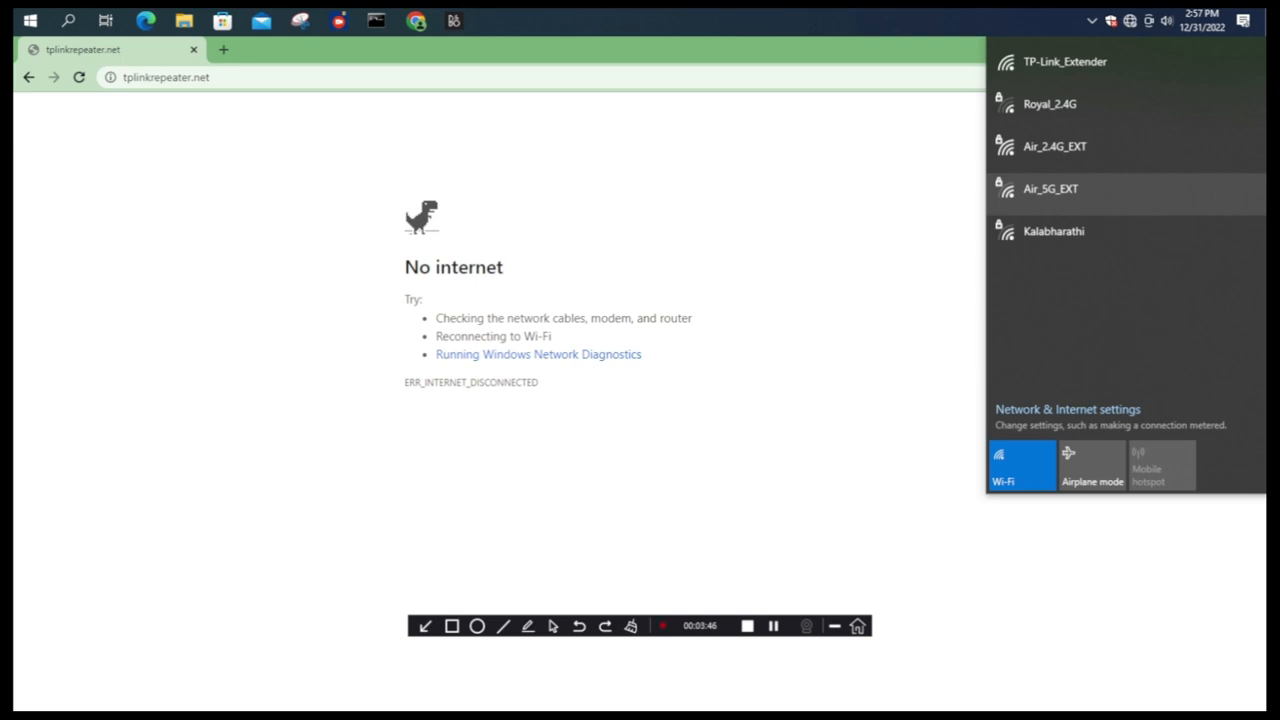
pyautogui.click(1050, 189)
pyautogui.click(1200, 262)
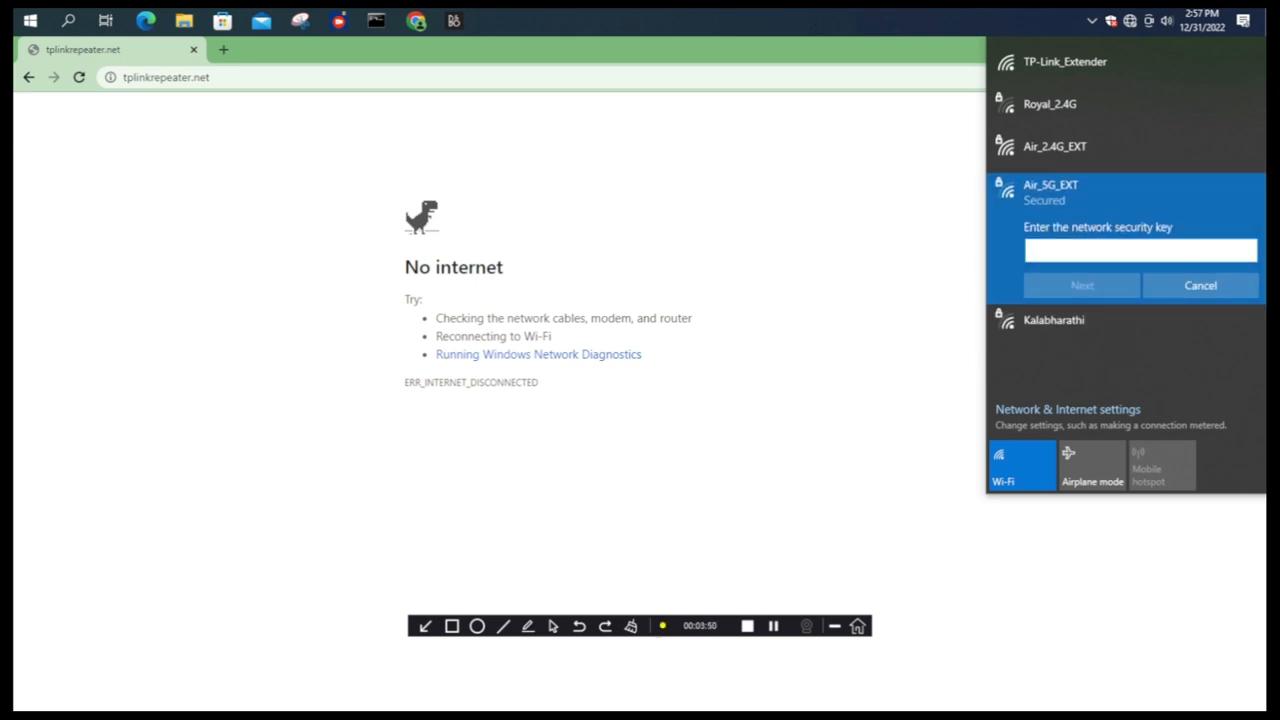
pyautogui.write('***********')
pyautogui.click(1082, 286)
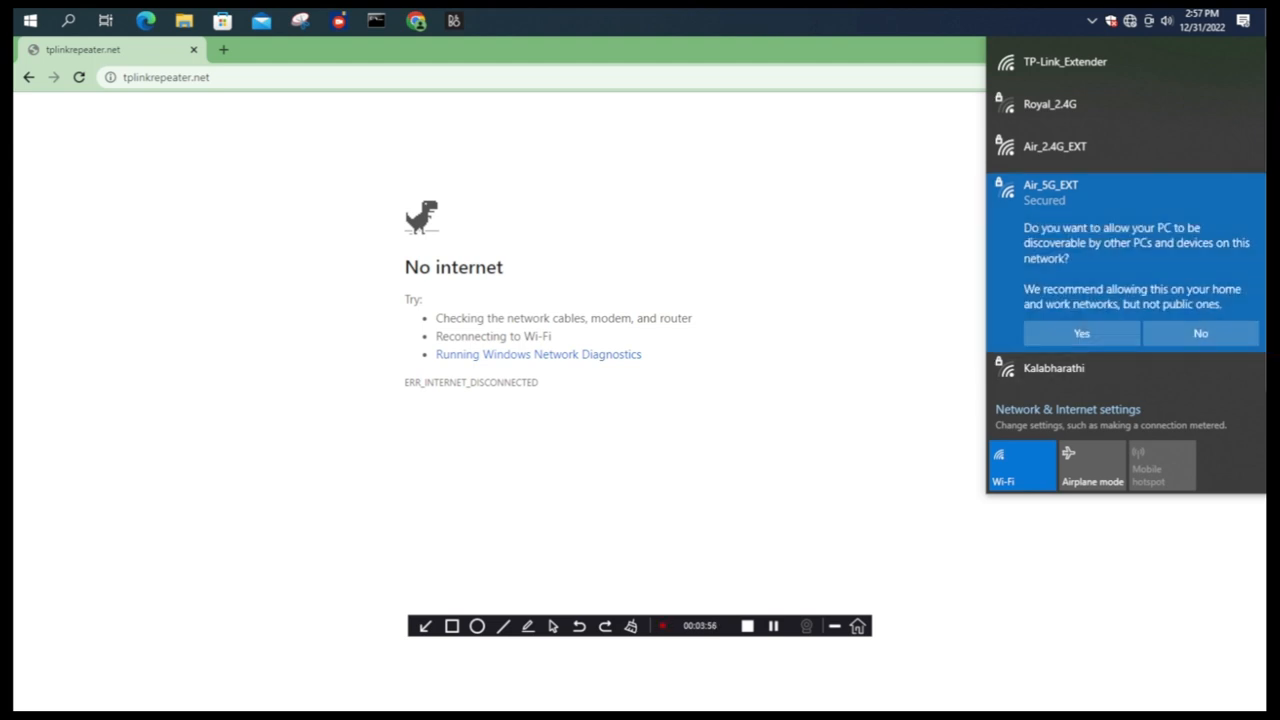
pyautogui.click(1082, 334)
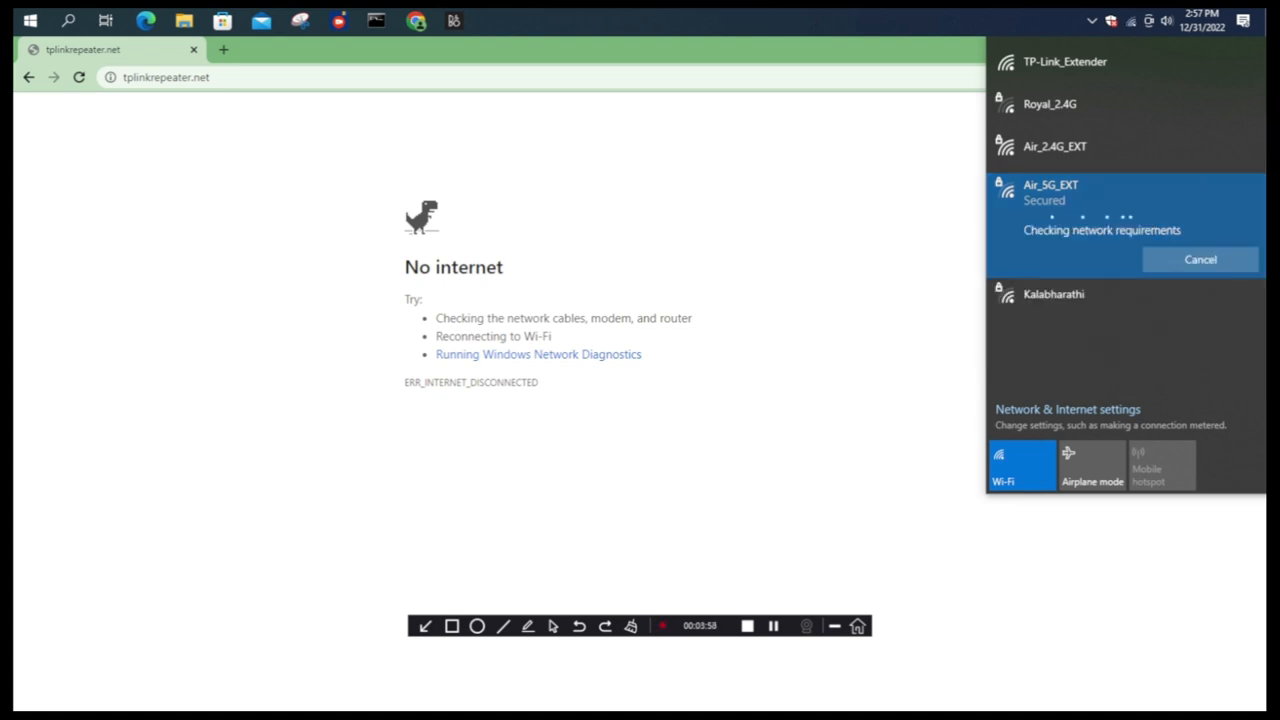